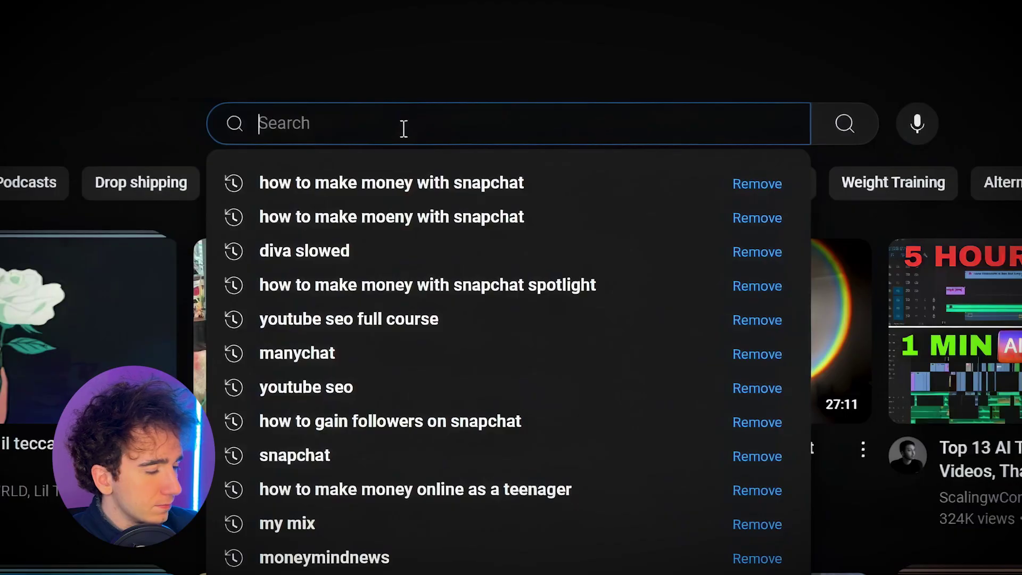
Search YouTube for "How to make money with snapchat" and check the Snapchat video's traffic sources in YouTube Studio
type("o make money with snapchat")
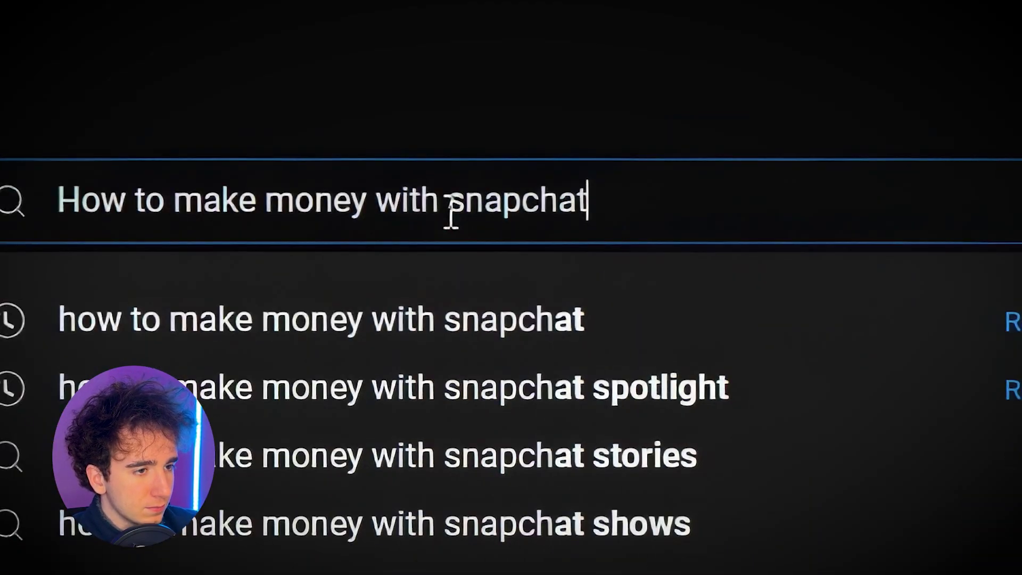
key("Return")
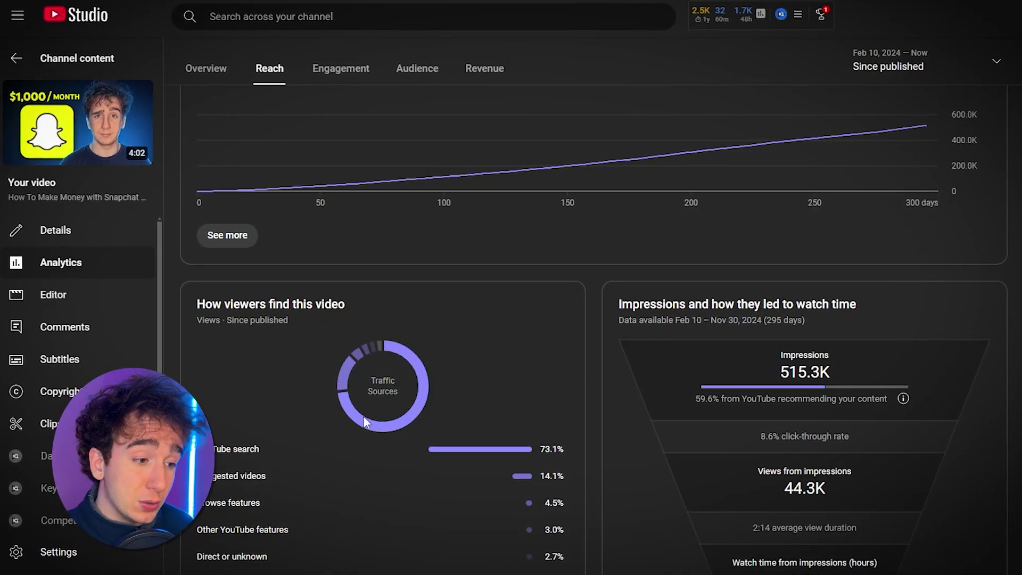
mouse_move(531, 448)
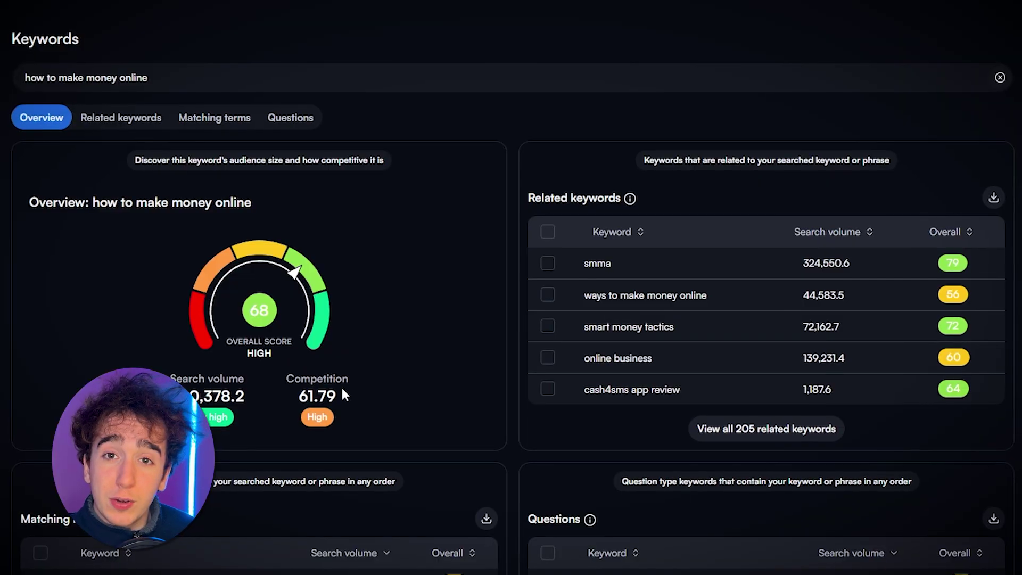
In vidIQ Keywords, inspect the search volume for "how to make money online" and the search volume and competition for "snapchat"
left_click_drag(350, 382, 205, 395)
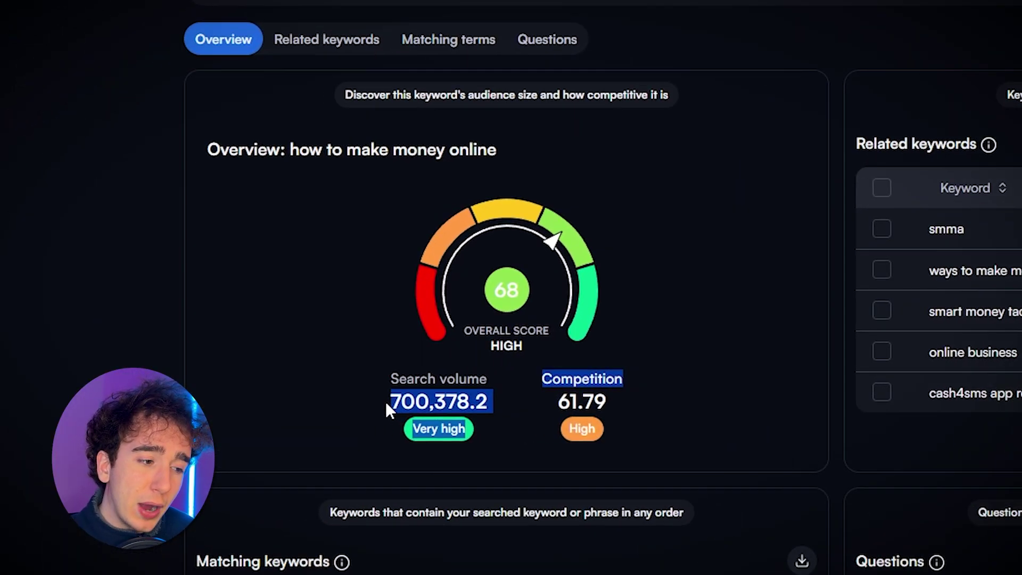
left_click(204, 394)
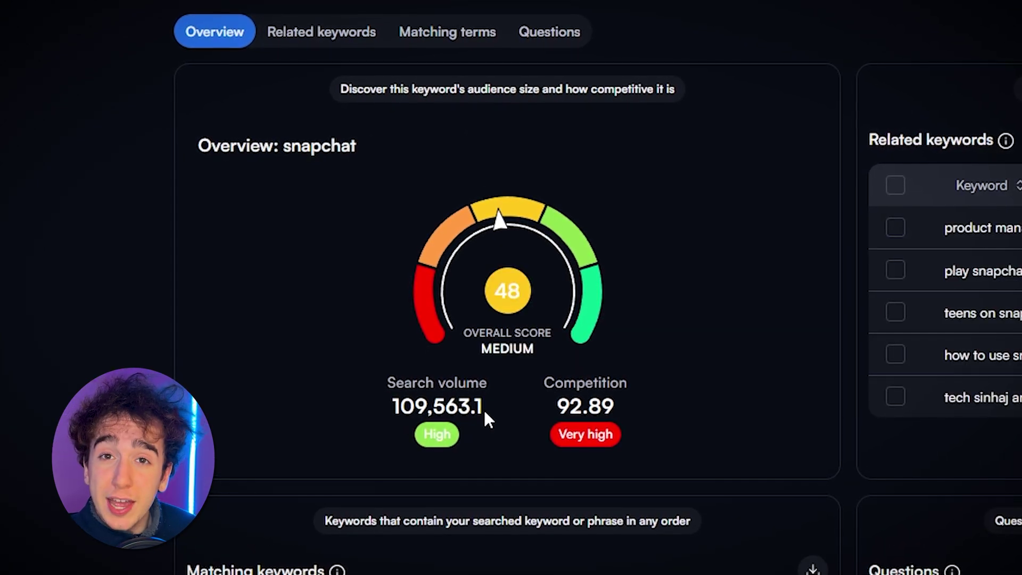
left_click_drag(483, 408, 368, 401)
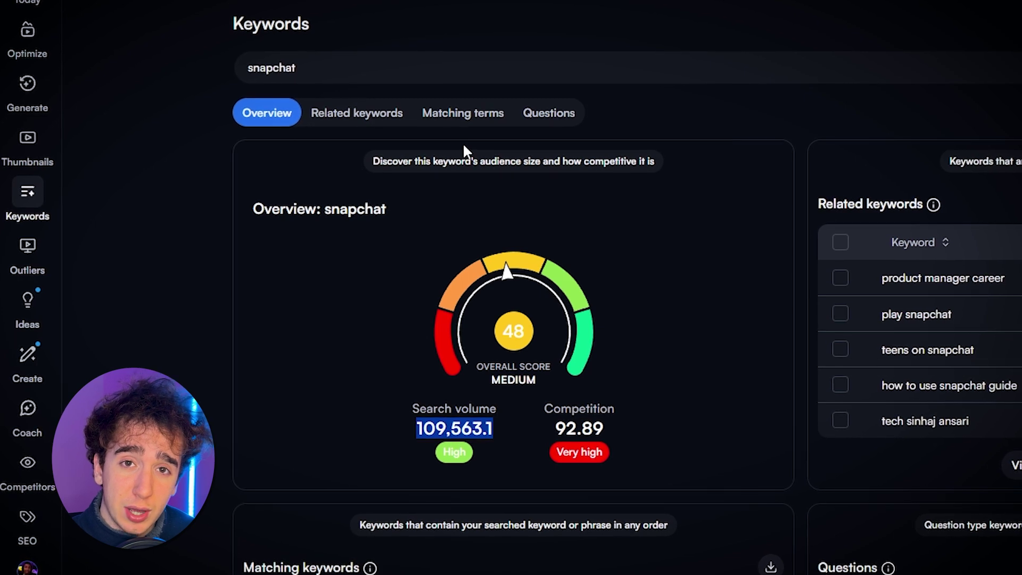
left_click(621, 435)
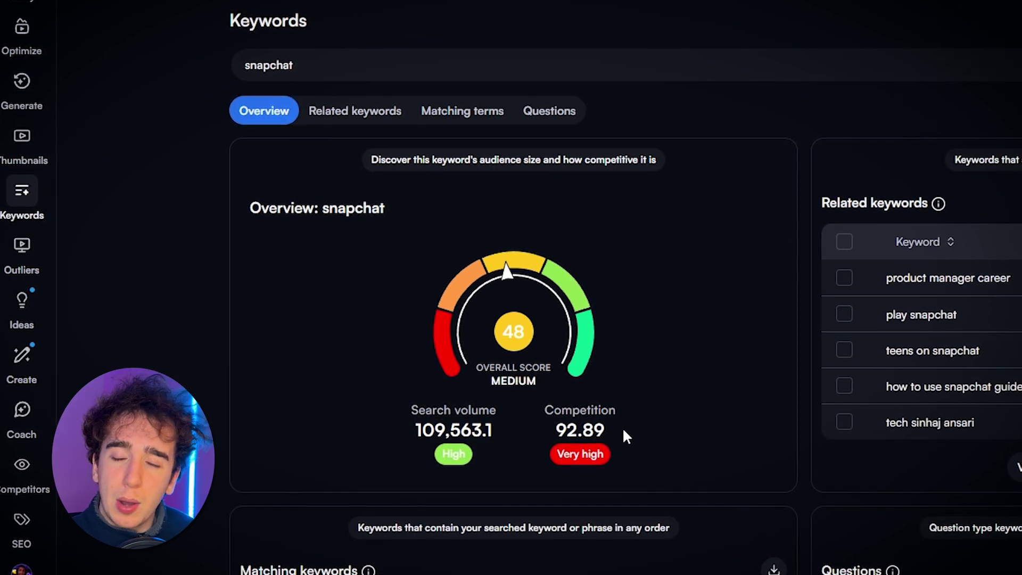
left_click_drag(621, 431, 553, 430)
left_click(520, 328)
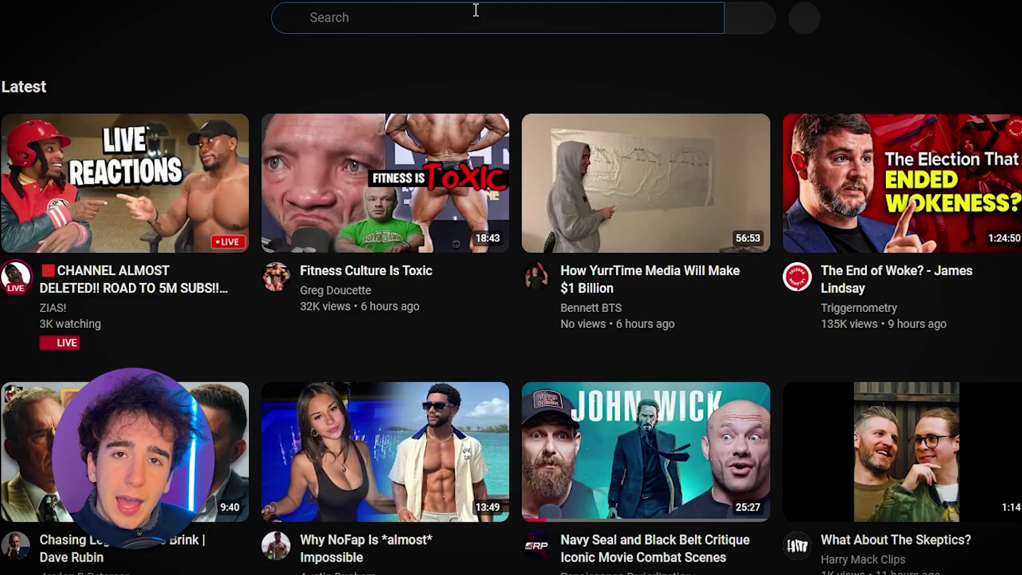
Search YouTube for "snapchat" and check the vidIQ browser extension's shortcuts
type("snapchat")
key("Escape")
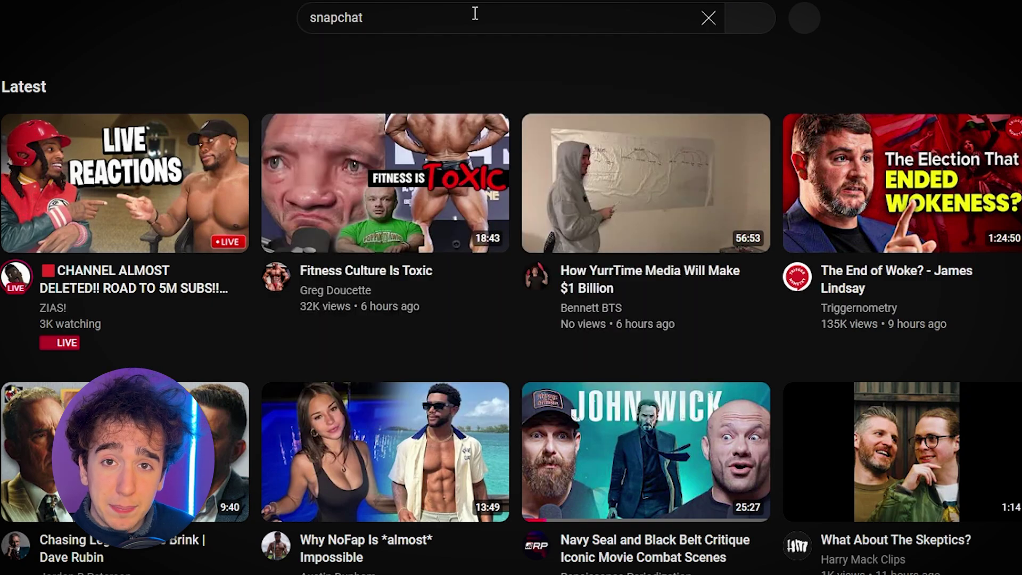
key("Return")
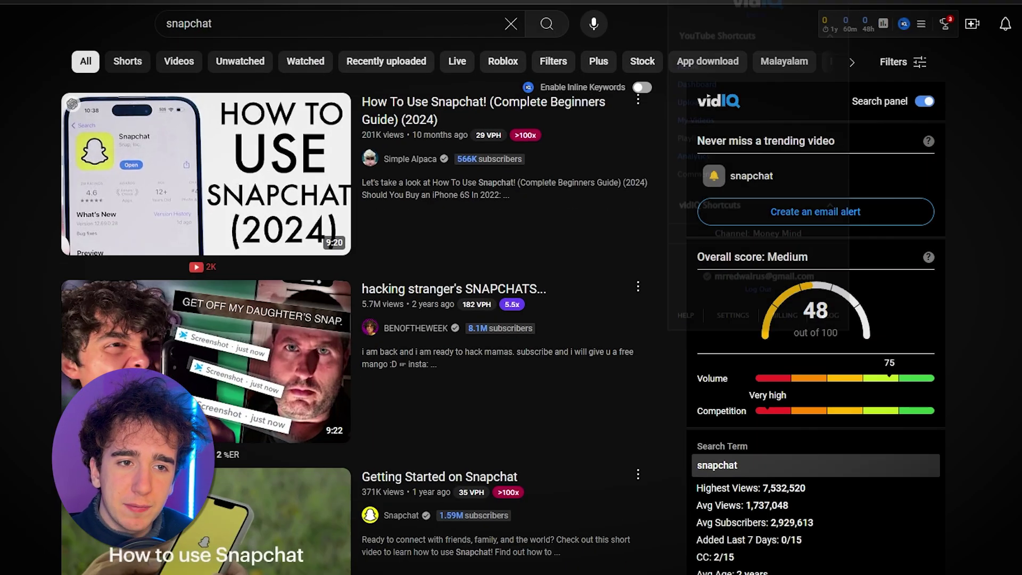
left_click(833, 4)
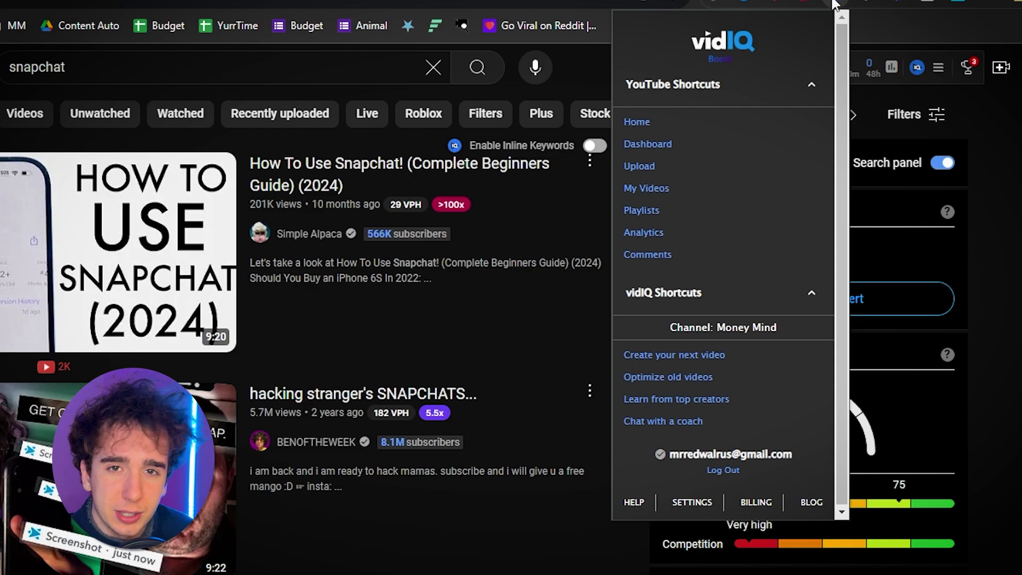
left_click(832, 5)
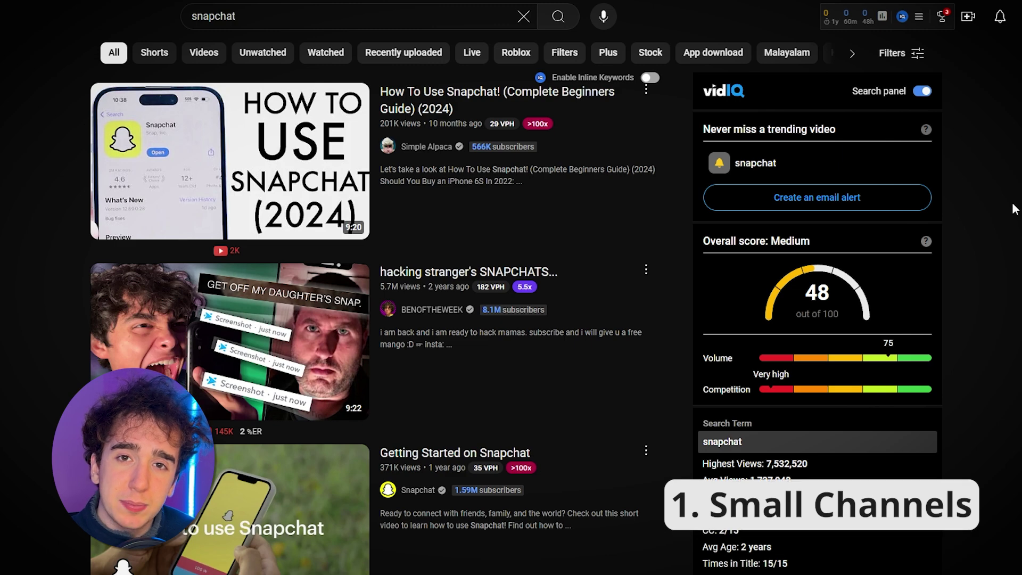
Examine the subscriber and view counts of the channels ranking in the "snapchat" video results
scroll(705, 185, "down", 5)
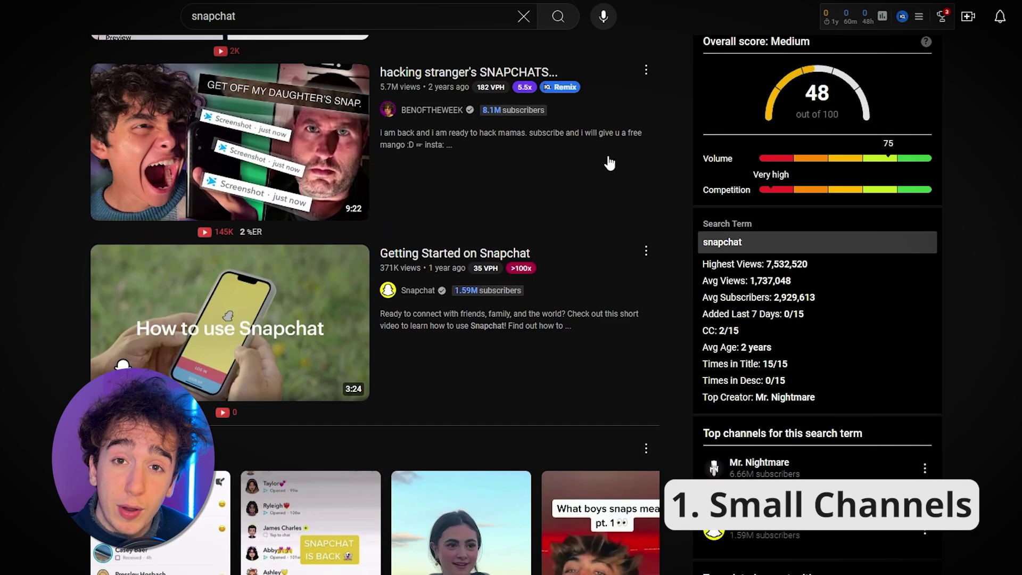
scroll(961, 173, "up", 5)
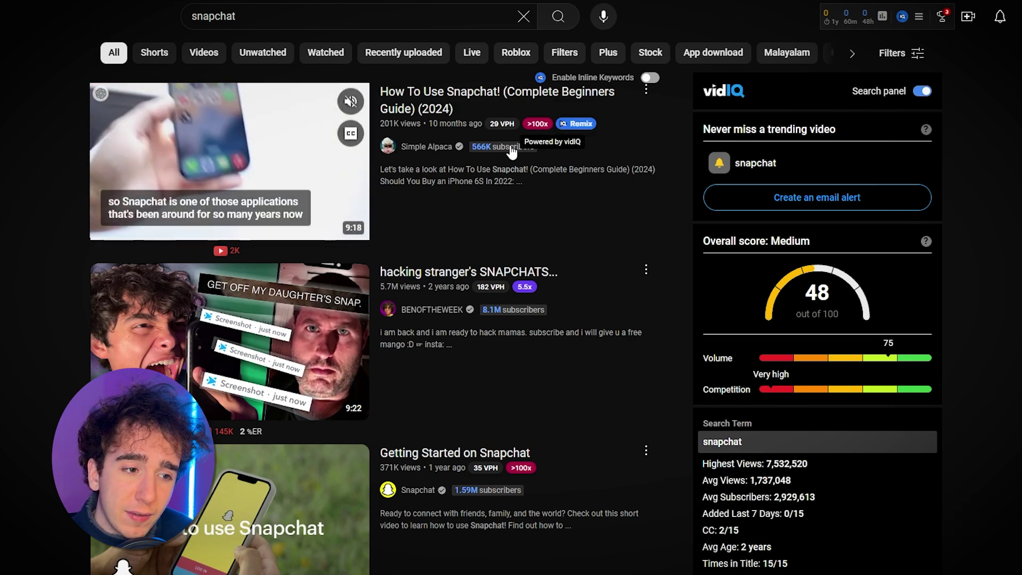
scroll(542, 287, "down", 5)
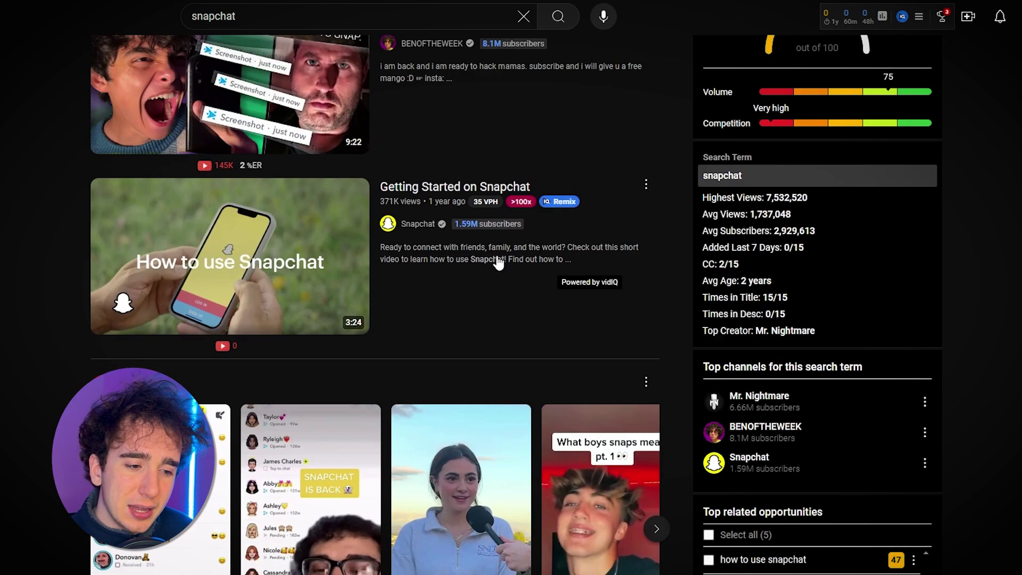
scroll(550, 340, "down", 10)
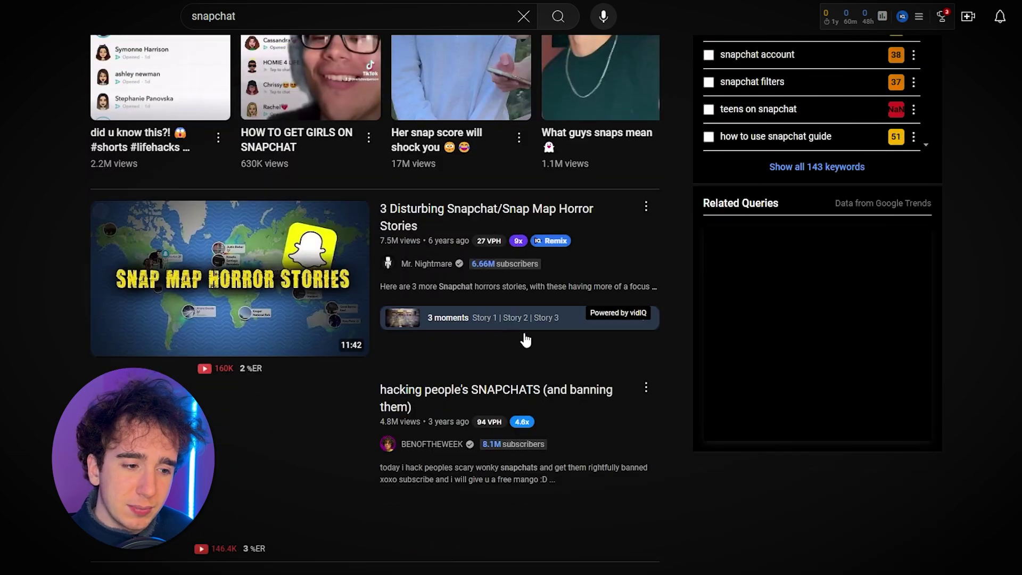
scroll(506, 213, "down", 10)
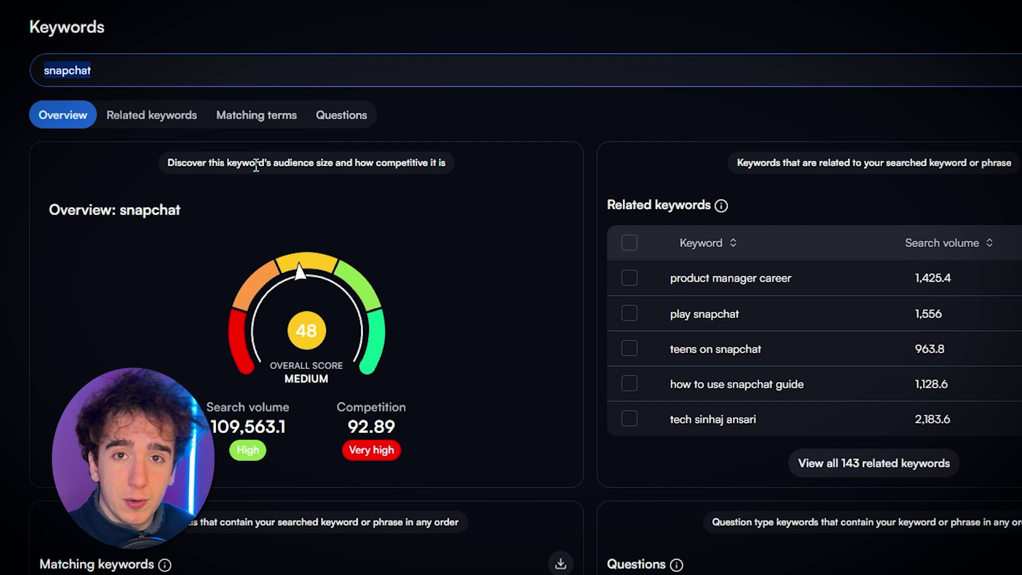
In vidIQ Keywords, browse the related keywords, matching terms and questions for "snapchat", and return to the overview
left_click(137, 124)
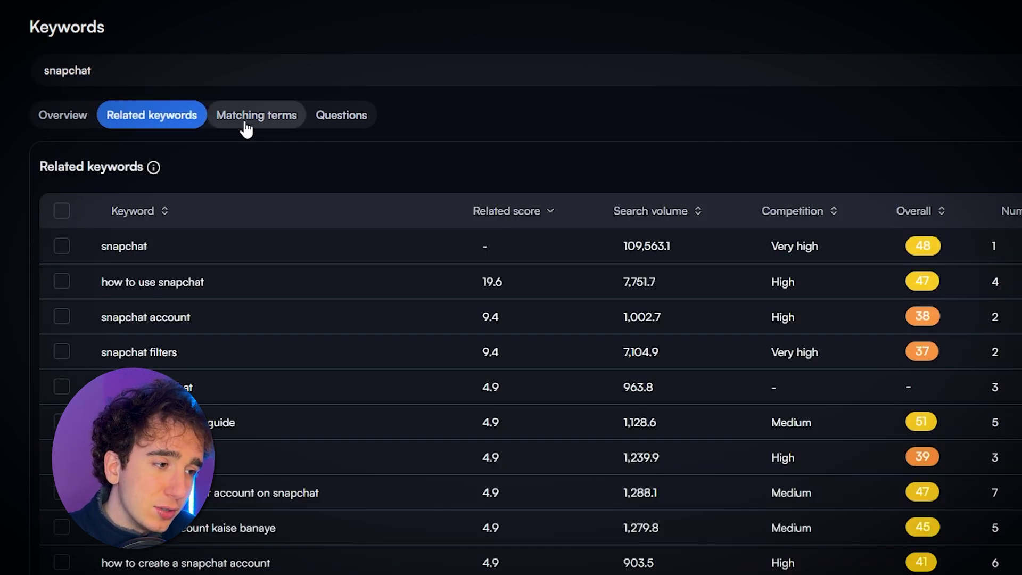
left_click(247, 124)
left_click(349, 120)
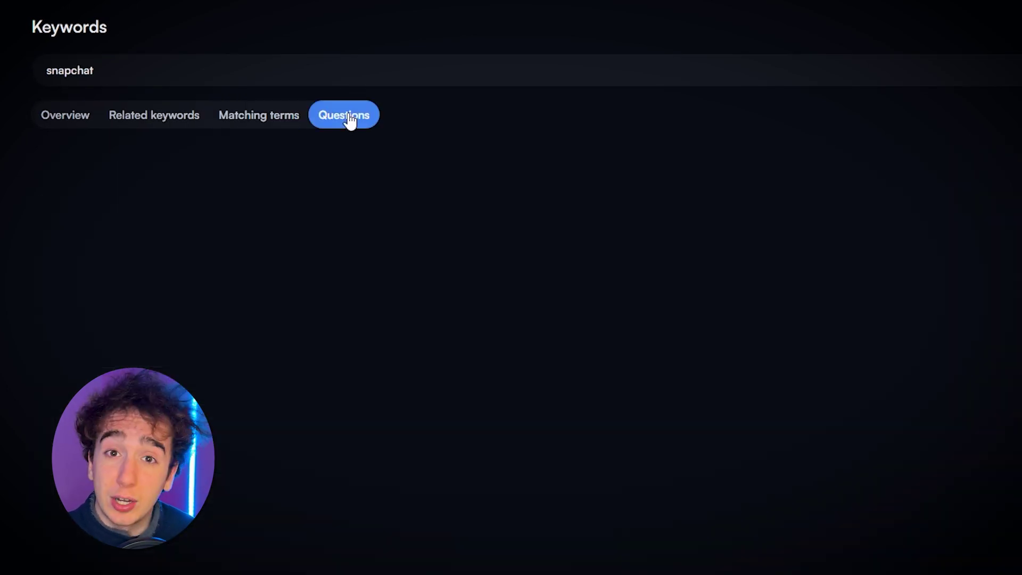
left_click(153, 127)
left_click(302, 128)
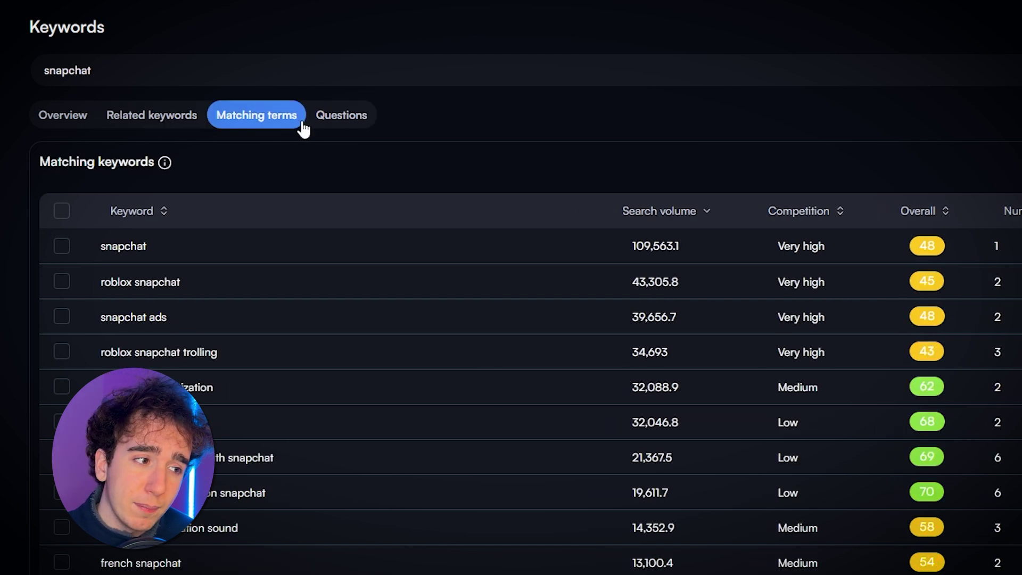
left_click(325, 124)
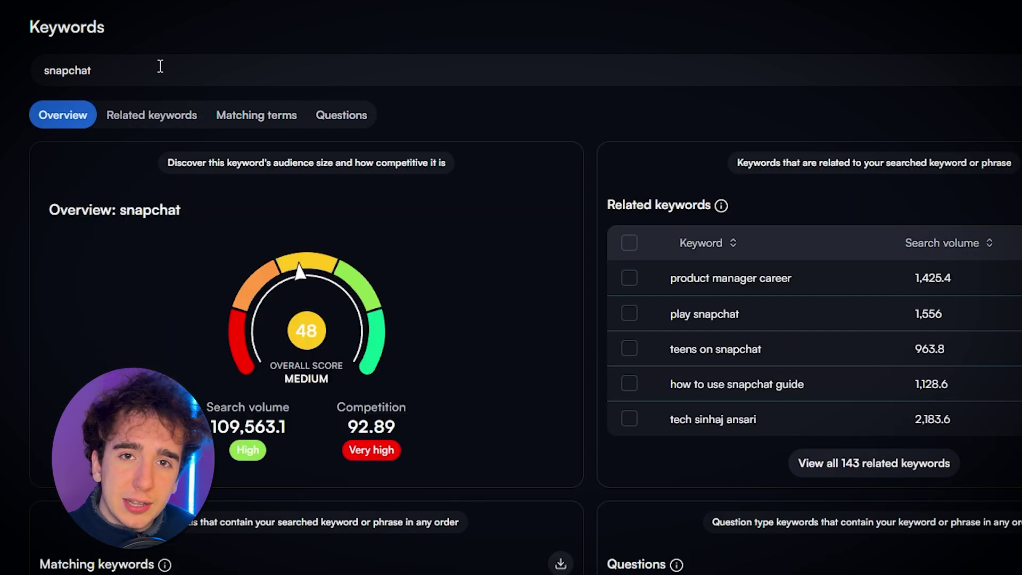
left_click(81, 109)
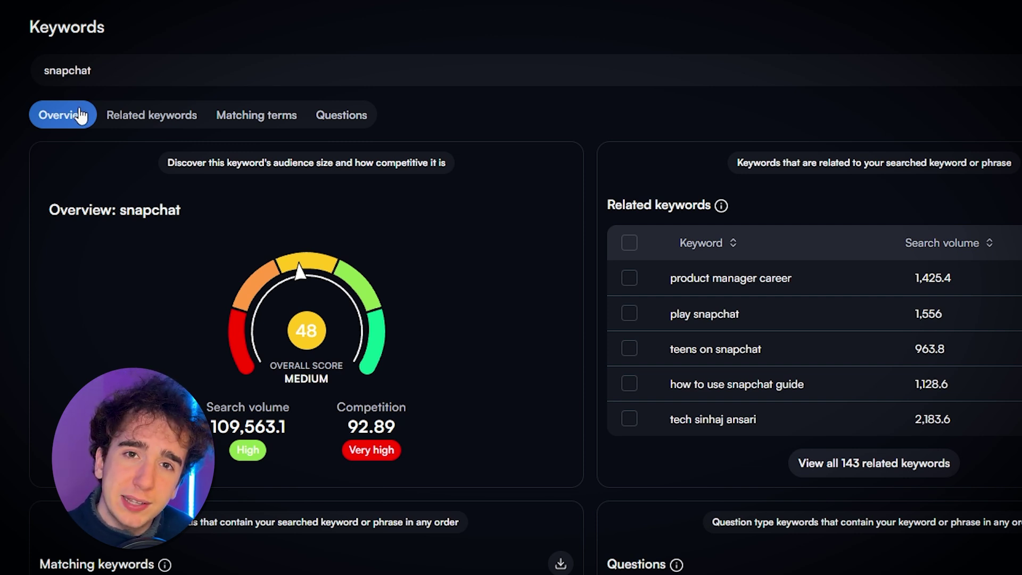
Open the matching terms for "snapchat" and examine their search volume, competition and overall scores
left_click(226, 121)
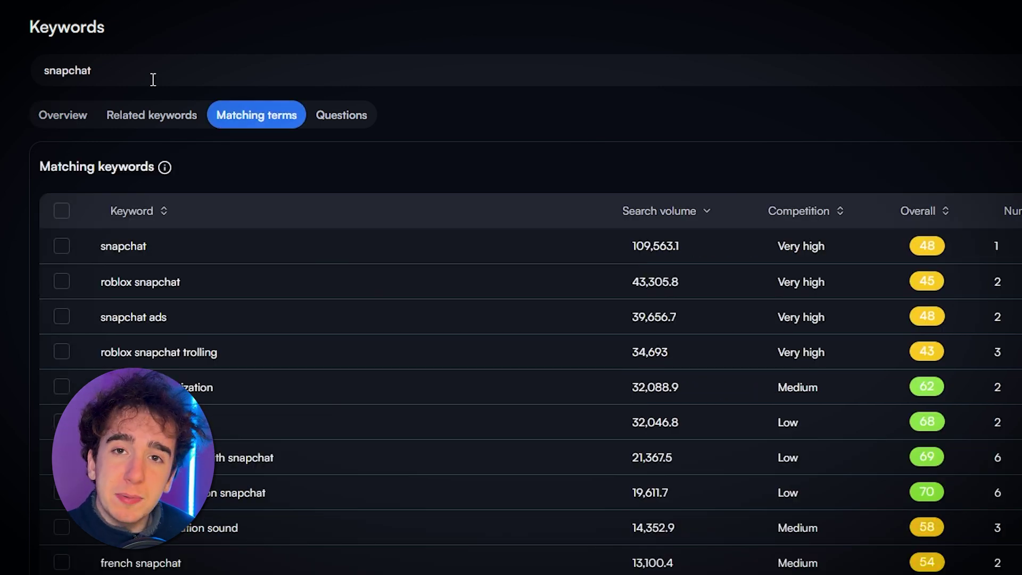
left_click(70, 65)
double_click(70, 65)
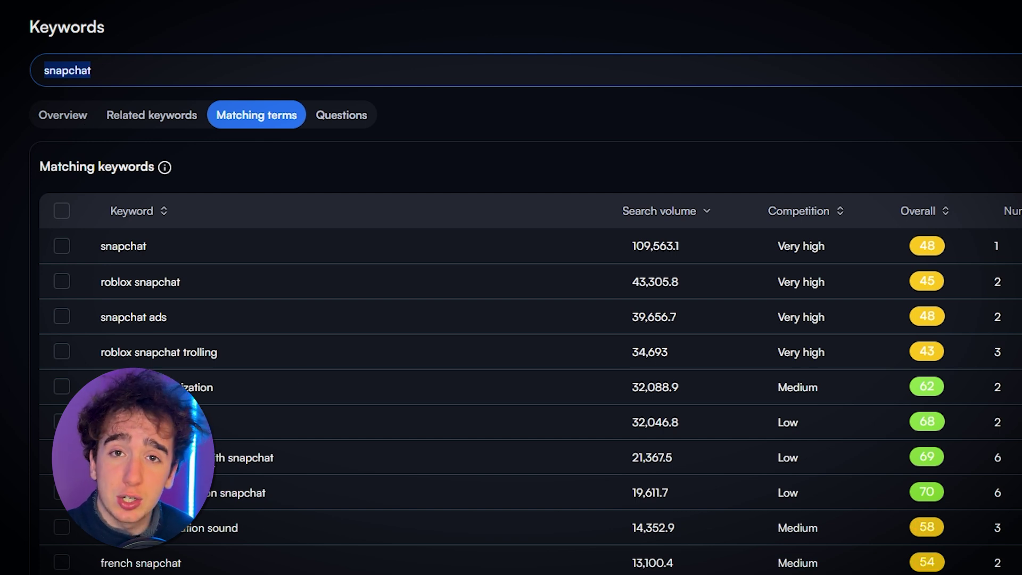
left_click(128, 281)
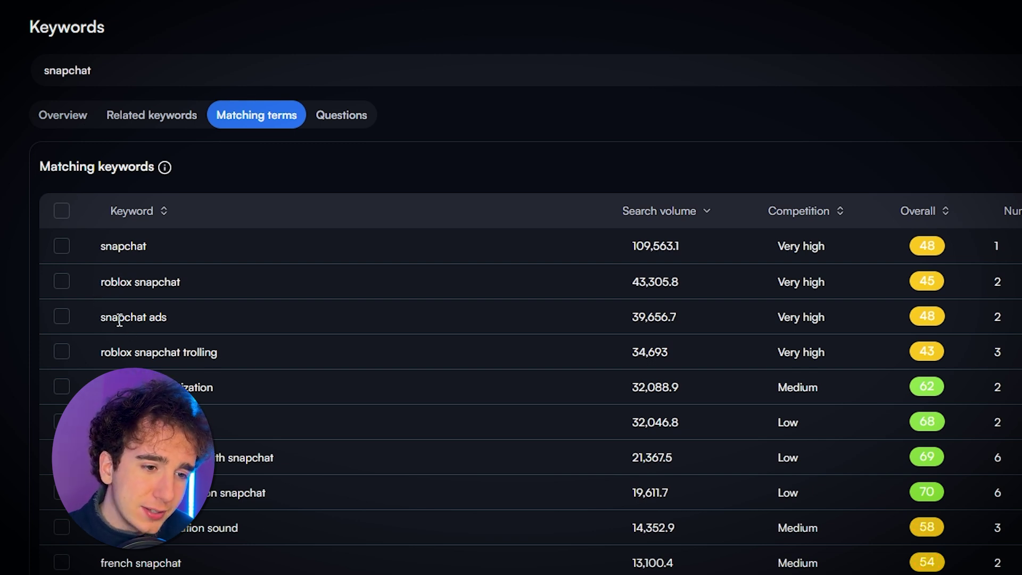
scroll(170, 320, "down", 2)
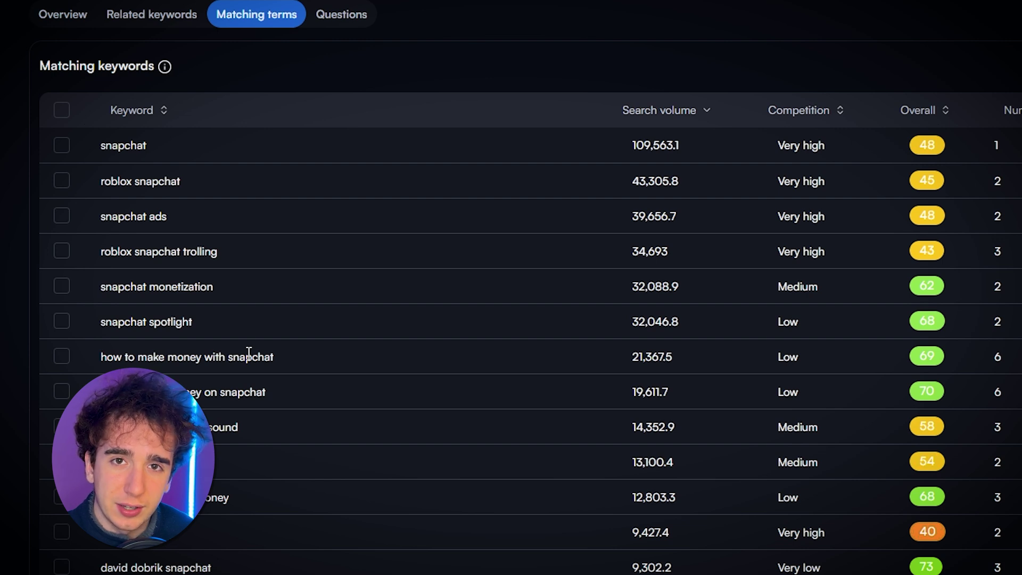
List the question keywords for "snapchat" and open the overview of "how to make money with snapchat"
left_click(338, 28)
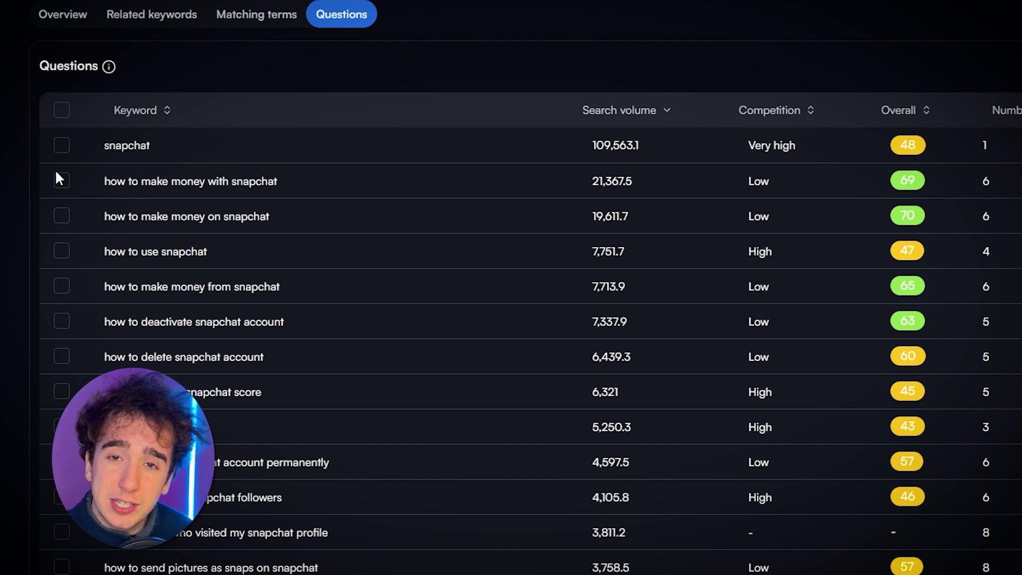
left_click(207, 181)
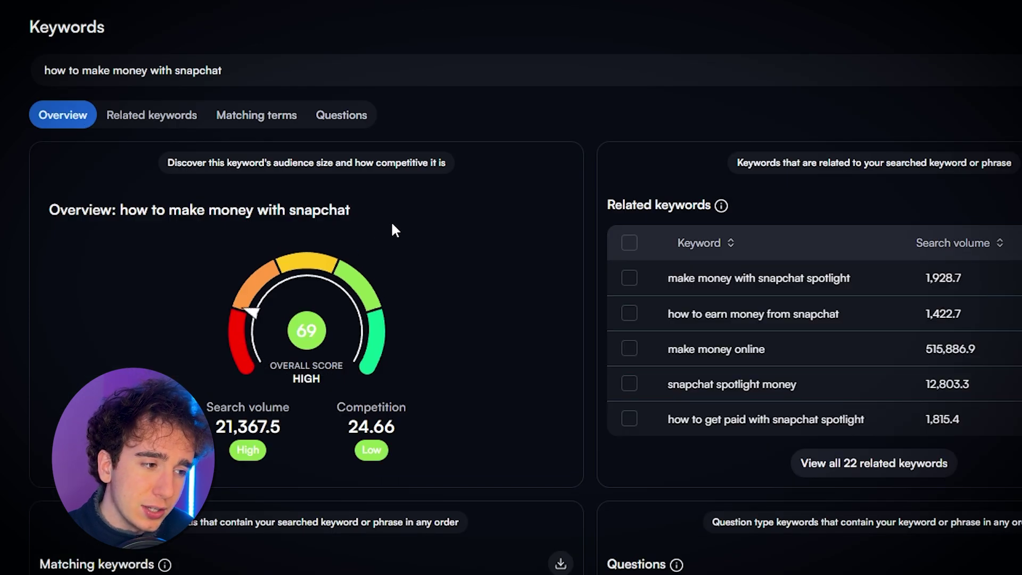
left_click_drag(394, 229, 139, 206)
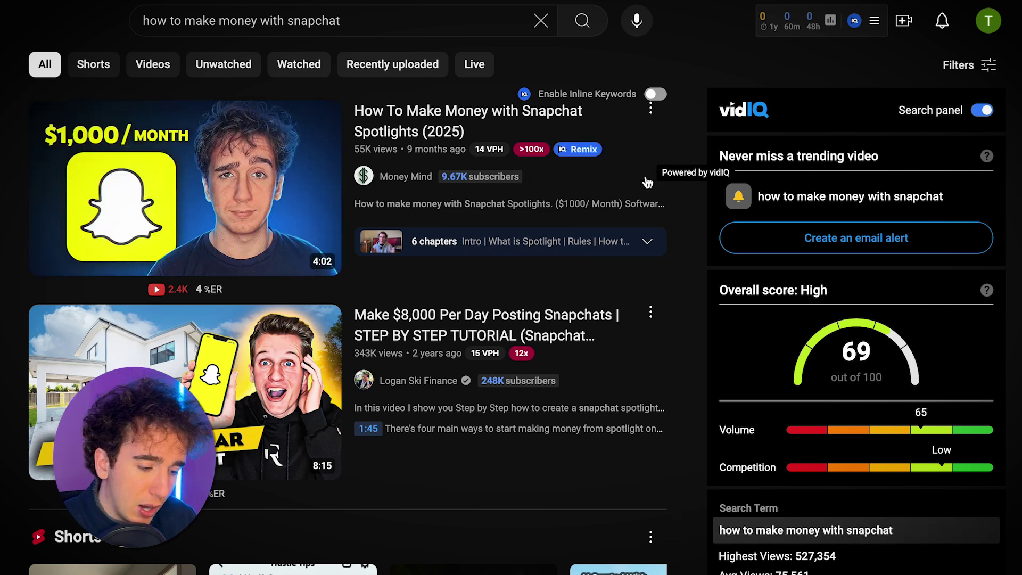
Examine the YouTube results for "how to make money with snapchat", comparing each video's views, age and channel subscribers
scroll(692, 176, "down", 4)
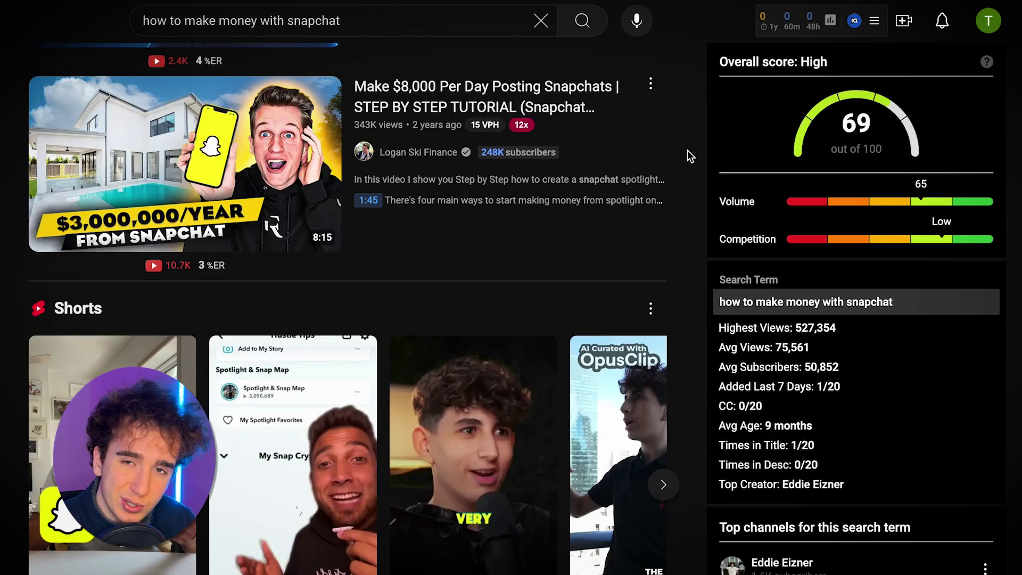
scroll(687, 150, "down", 10)
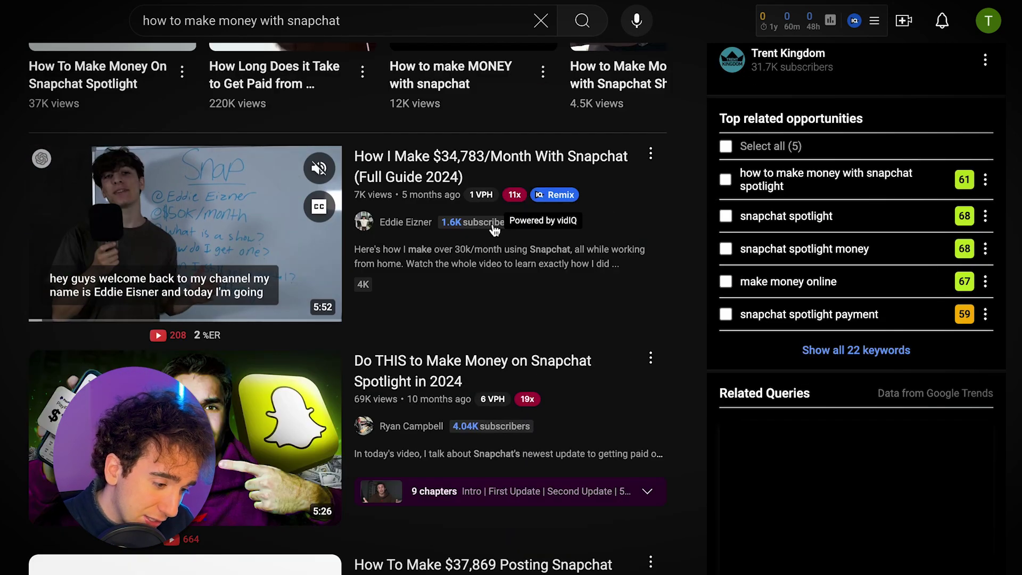
scroll(691, 266, "down", 3)
mouse_move(511, 298)
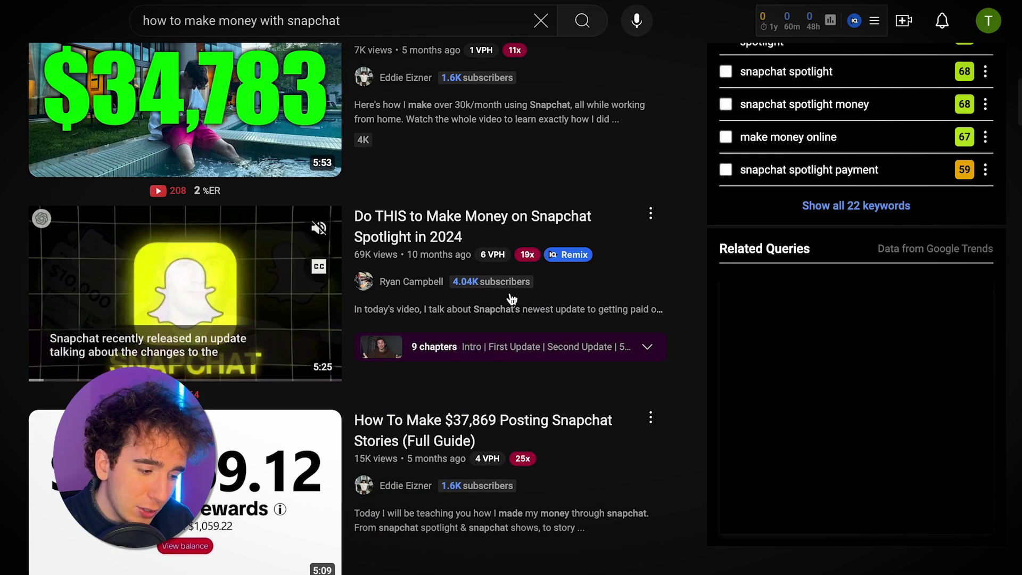
scroll(587, 314, "down", 1)
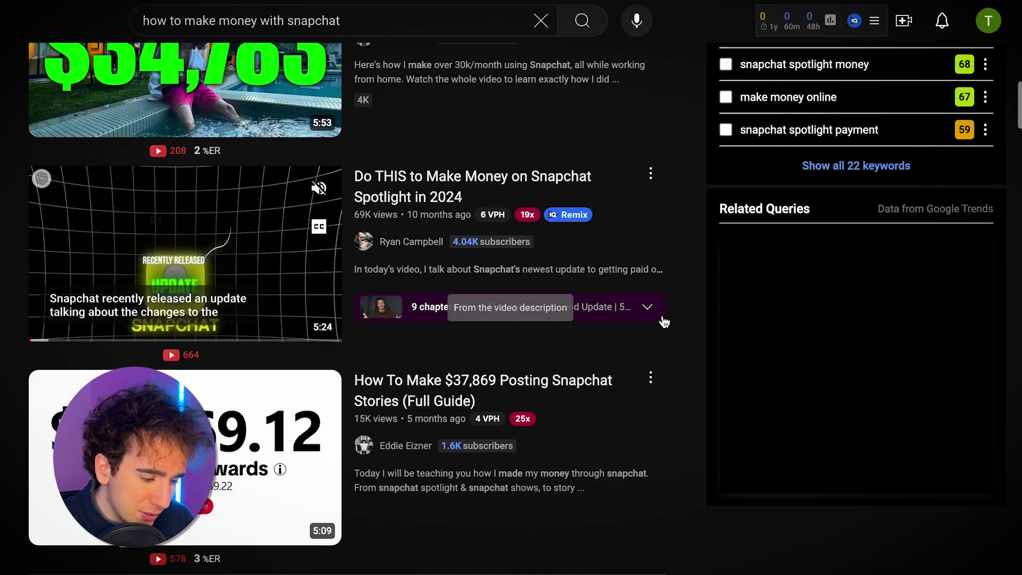
mouse_move(494, 418)
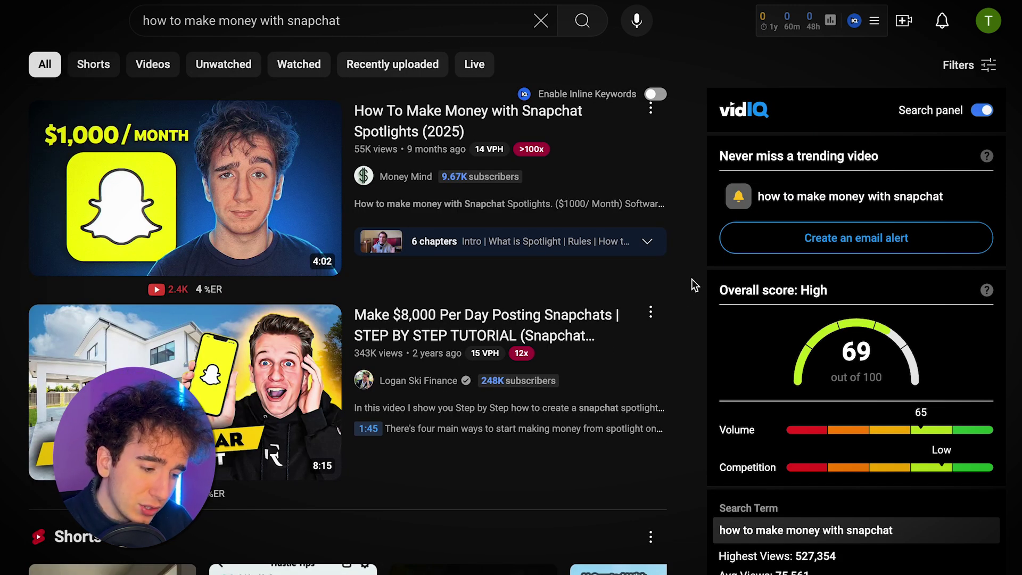
scroll(693, 275, "down", 2)
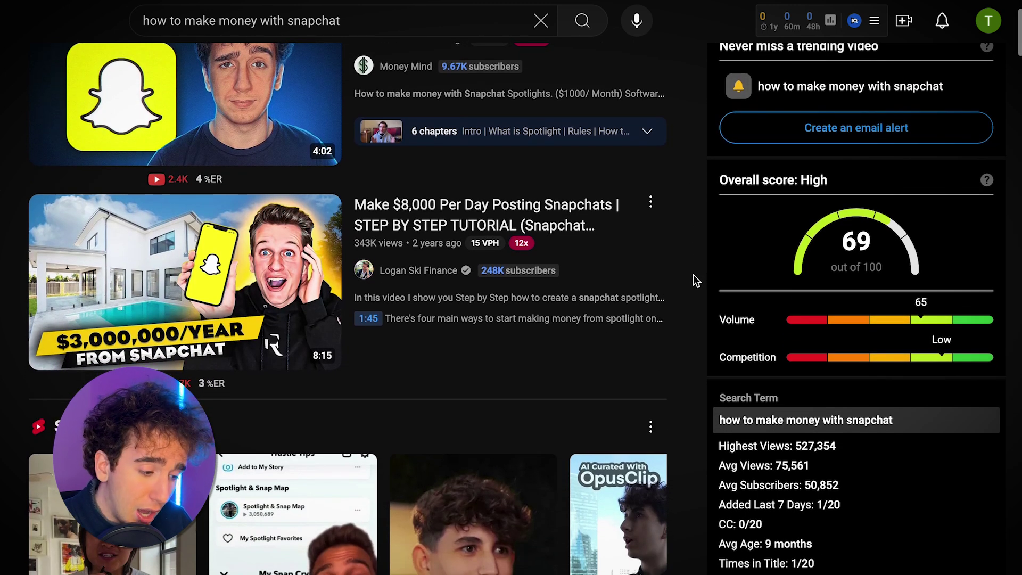
Examine the outlier scores of the videos throughout the YouTube results for "how to make money with snapchat"
scroll(693, 274, "up", 2)
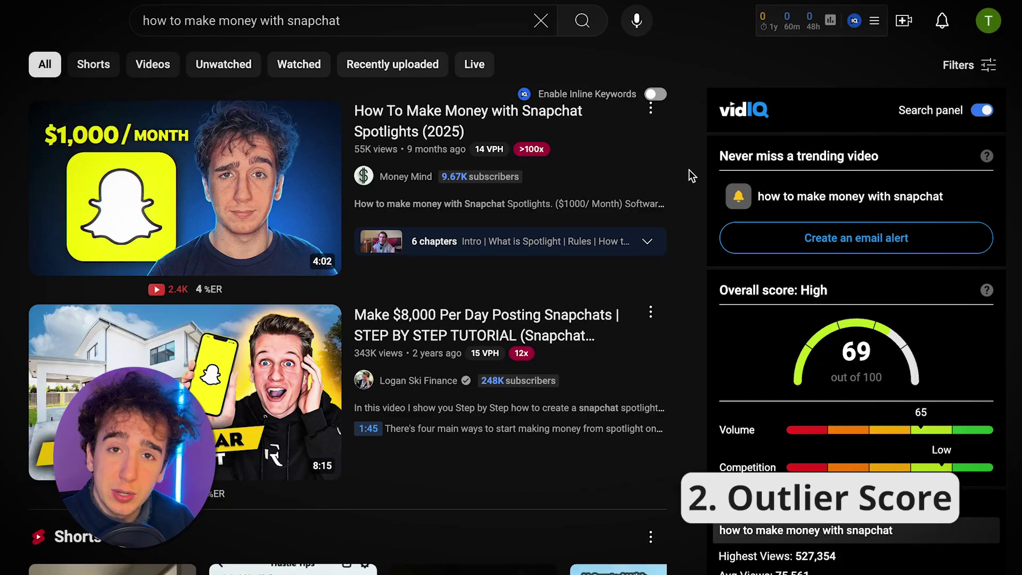
mouse_move(535, 150)
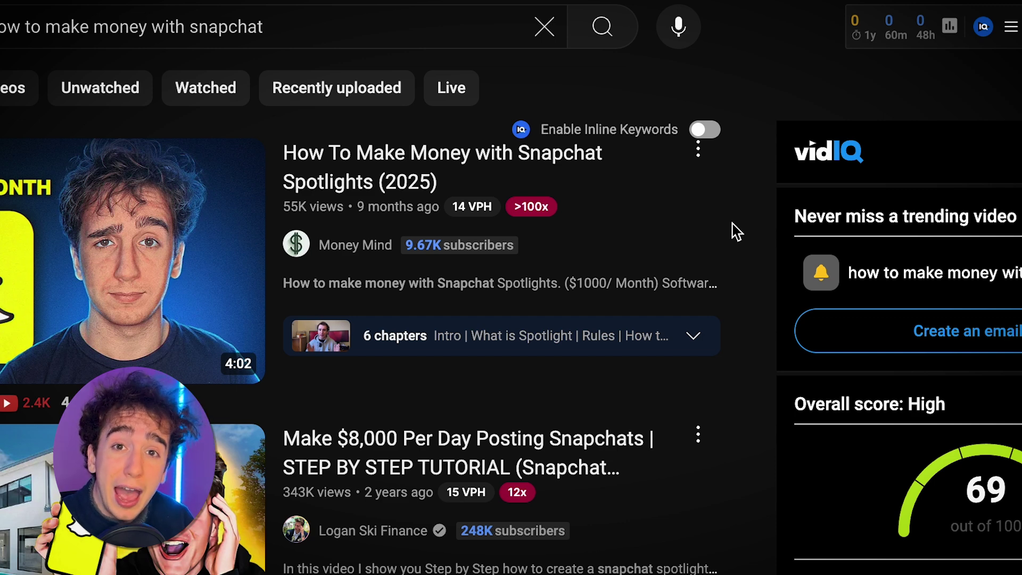
mouse_move(551, 218)
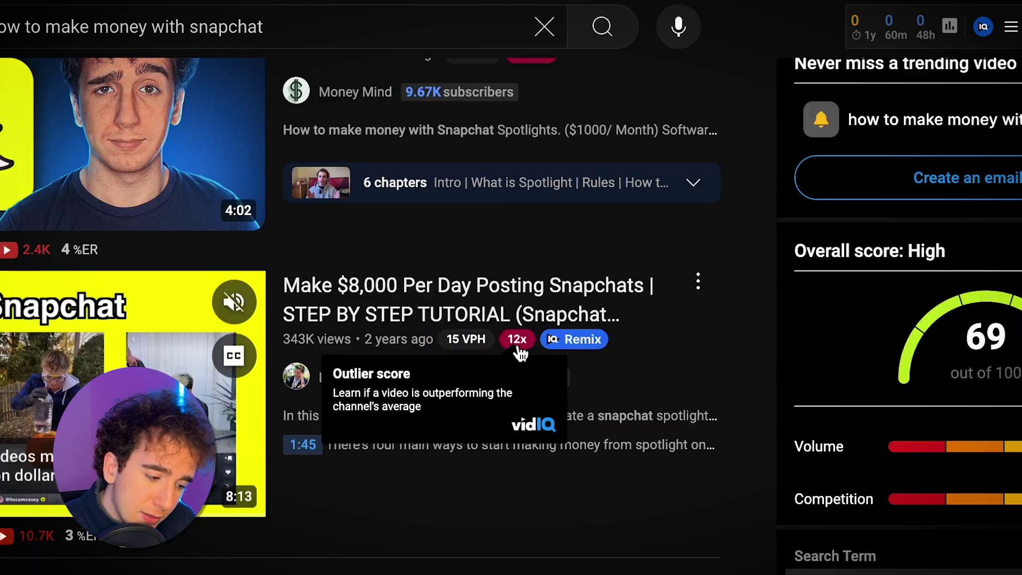
scroll(537, 287, "down", 3)
mouse_move(519, 351)
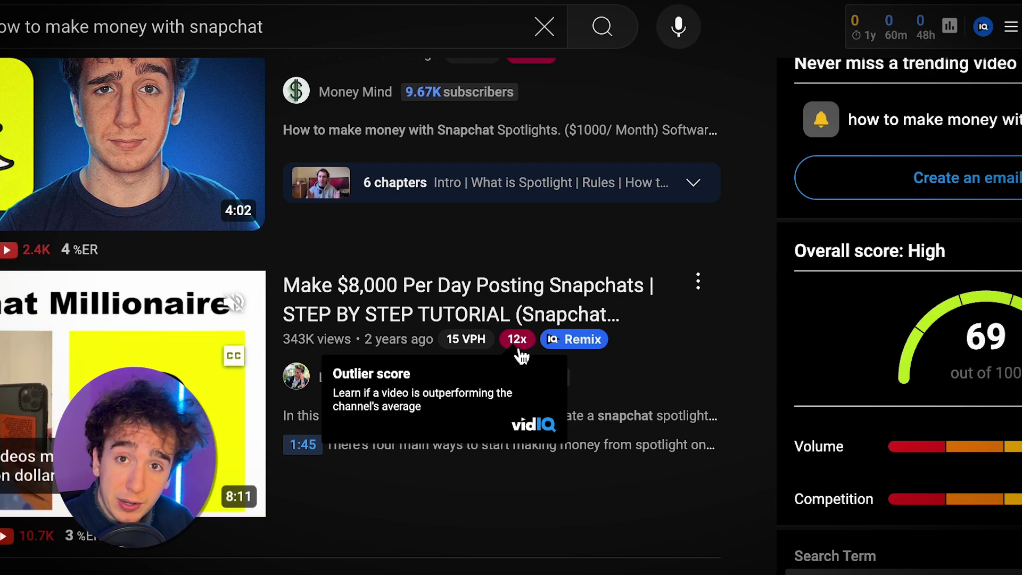
scroll(521, 356, "down", 10)
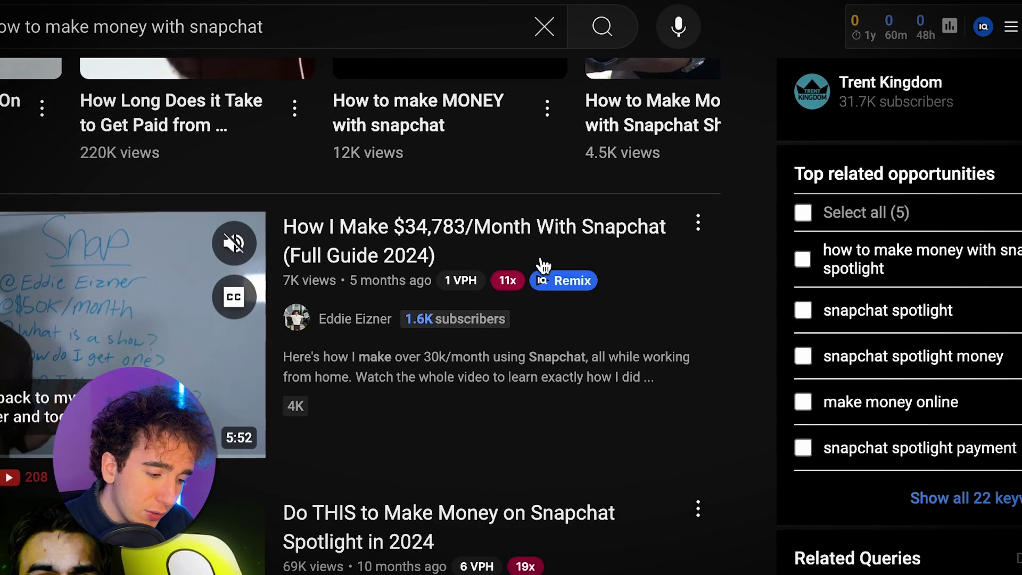
scroll(540, 277, "down", 6)
mouse_move(540, 287)
scroll(538, 286, "down", 5)
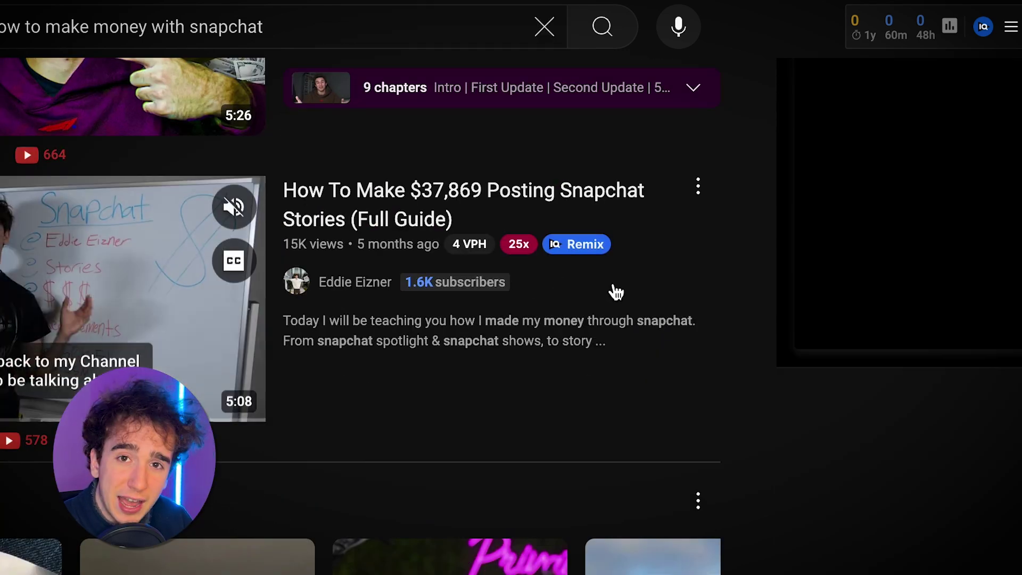
scroll(731, 319, "down", 2)
scroll(732, 319, "down", 8)
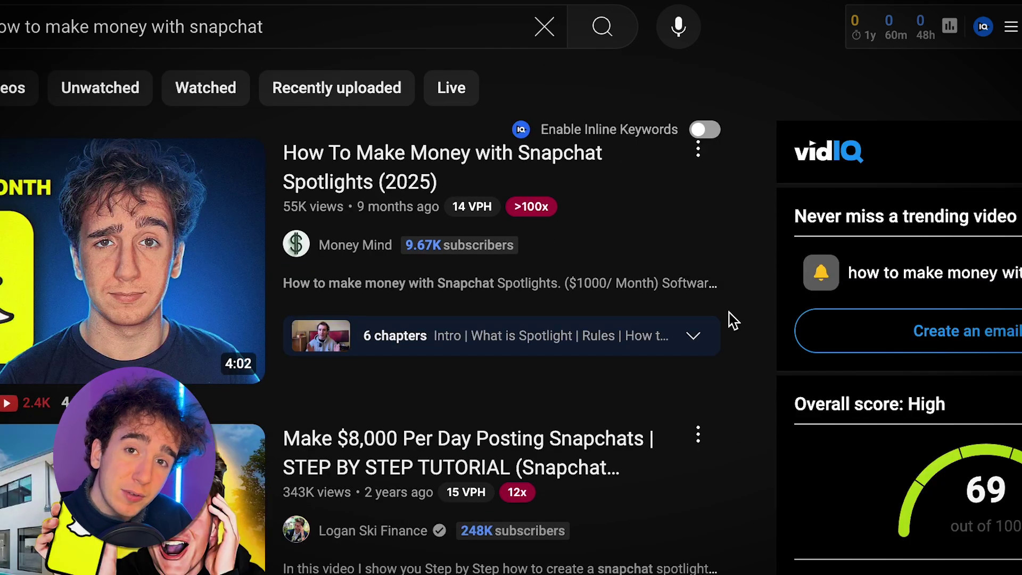
Examine the views-per-hour (VPH) figures of the competing videos in the search results
scroll(731, 319, "down", 2)
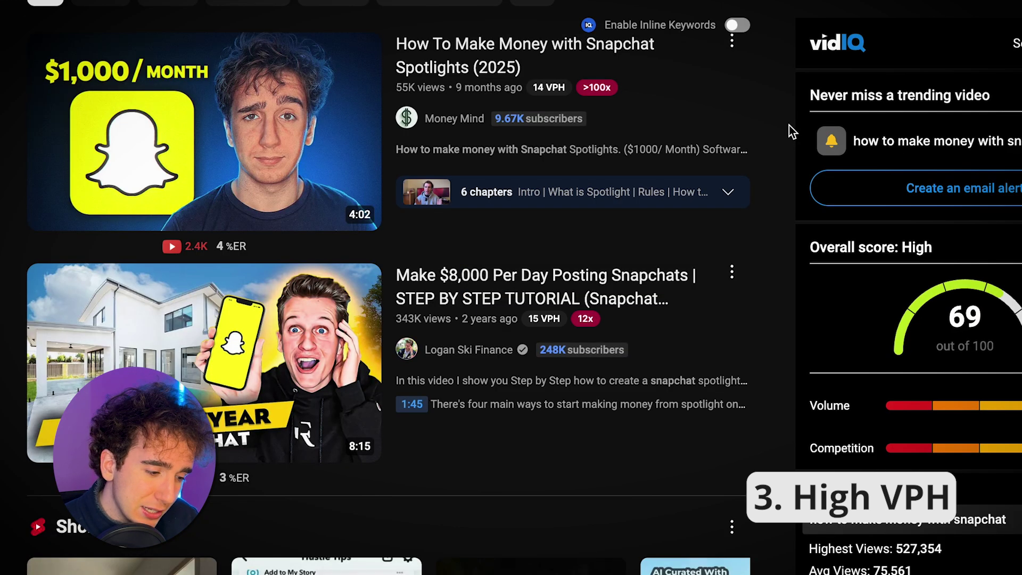
mouse_move(556, 96)
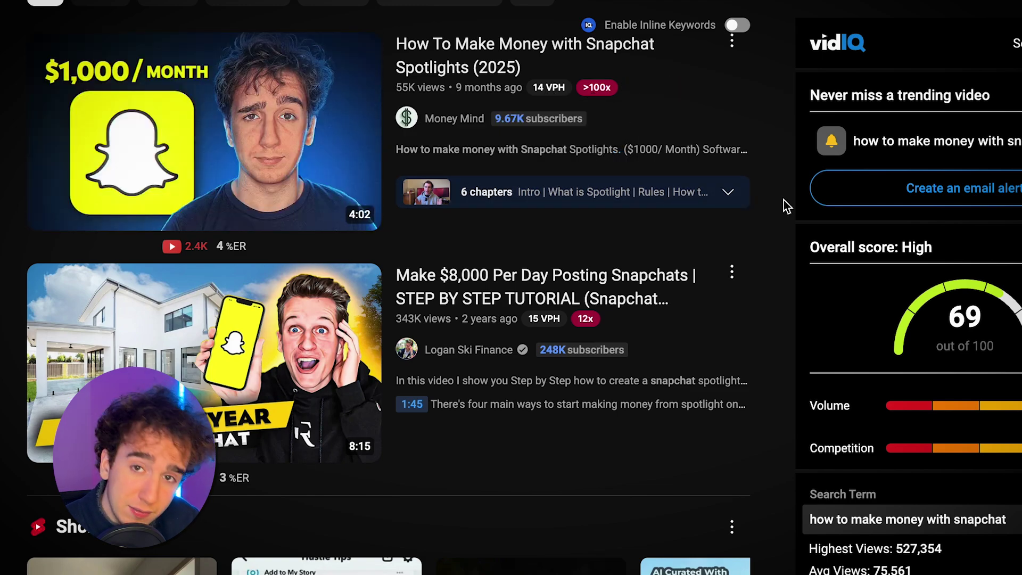
scroll(784, 199, "down", 1)
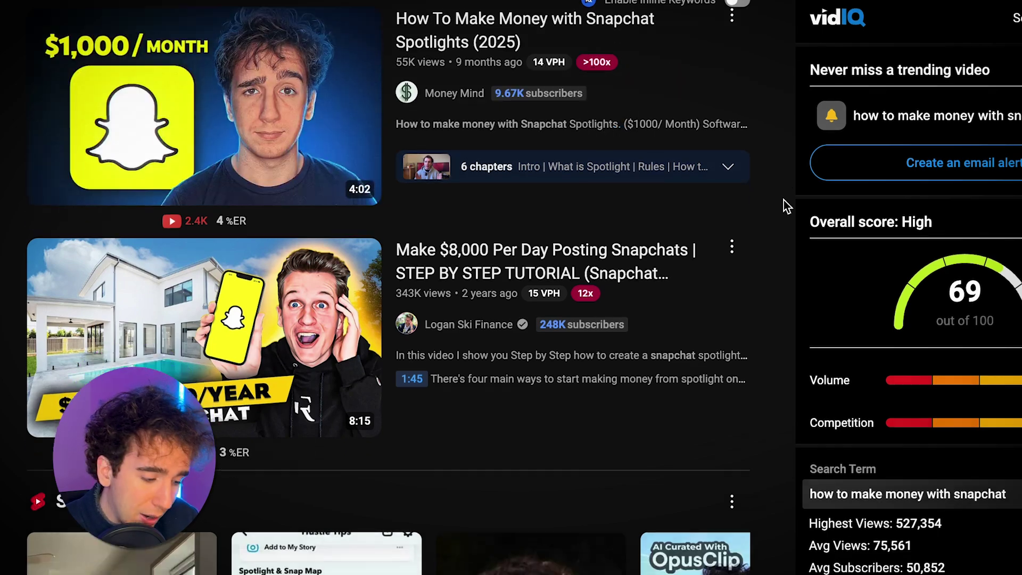
scroll(551, 271, "down", 10)
scroll(553, 272, "down", 5)
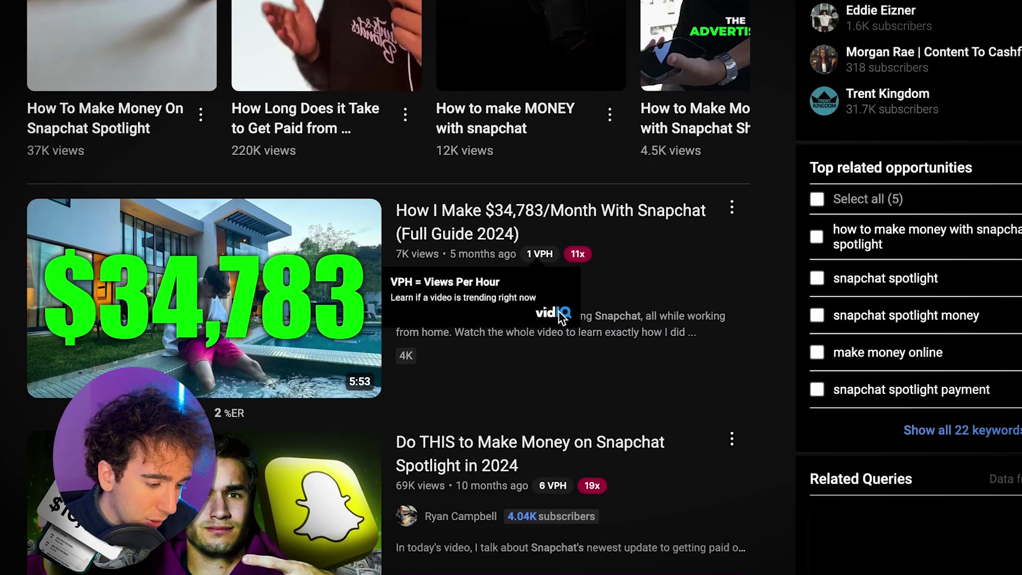
scroll(546, 104, "down", 2)
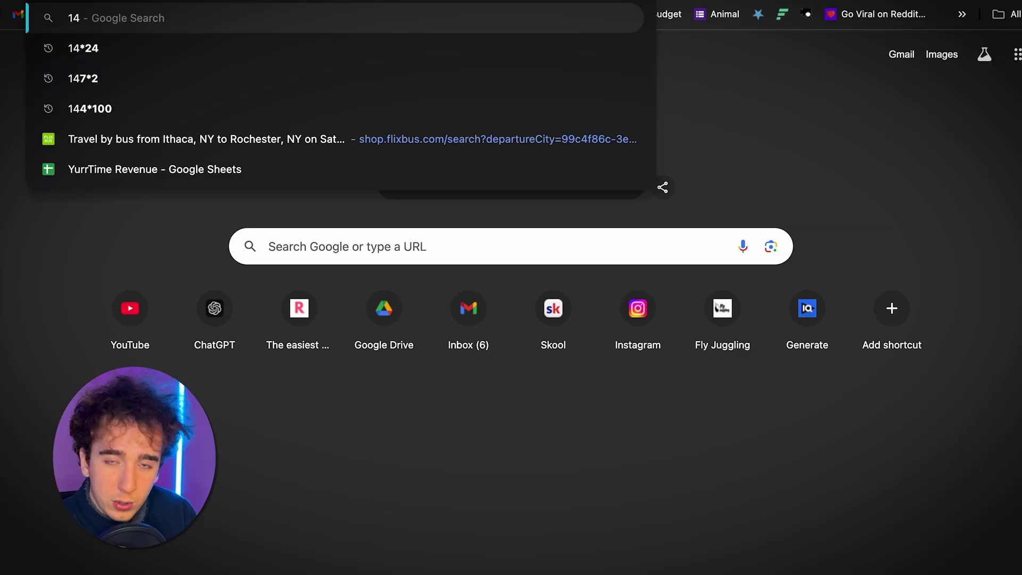
Calculate the yearly views of the 14 VPH video with Google's calculator: 14*24, multiplied by 7 and by 52
type("*")
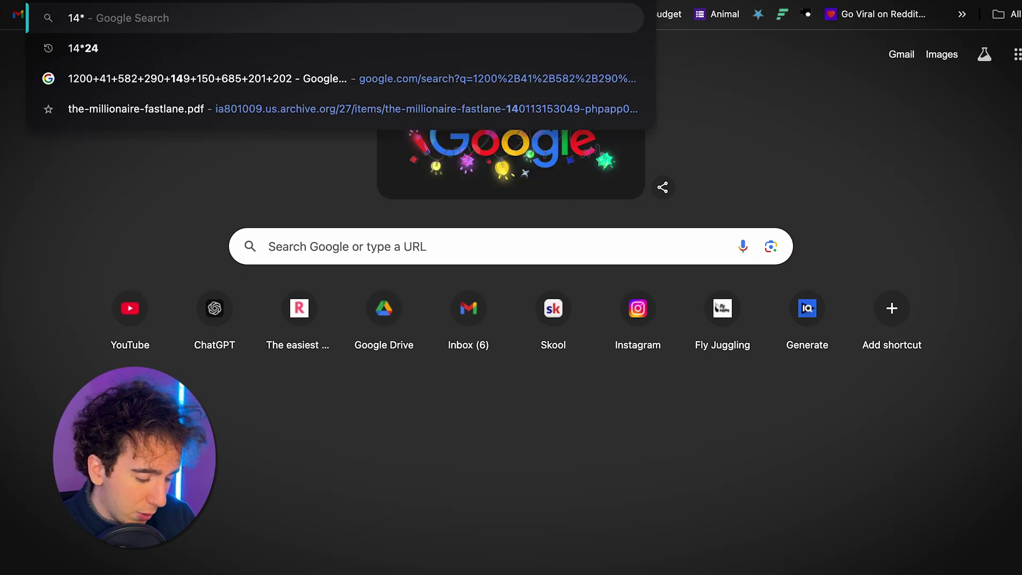
type("24")
key("Return")
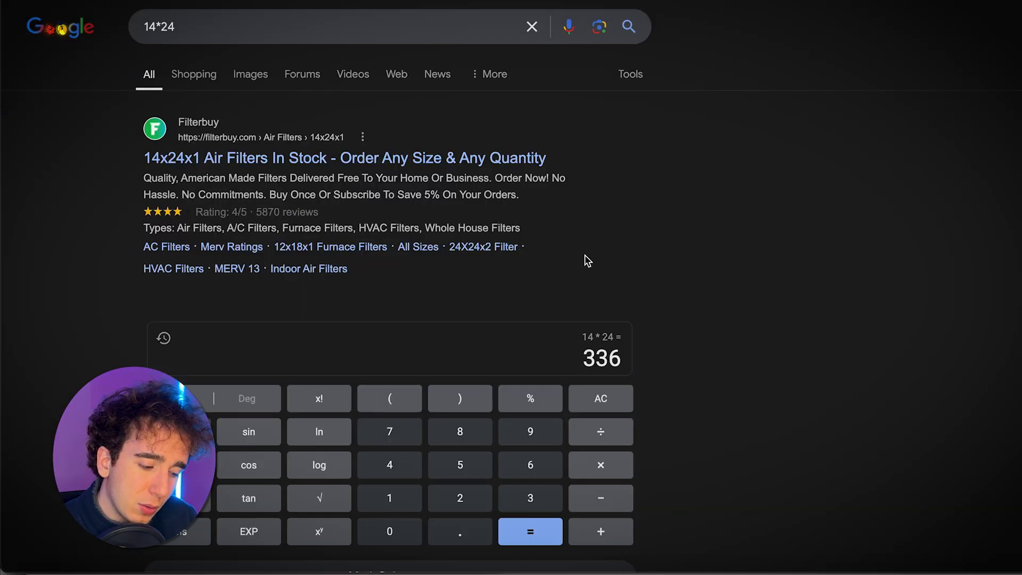
scroll(586, 260, "down", 2)
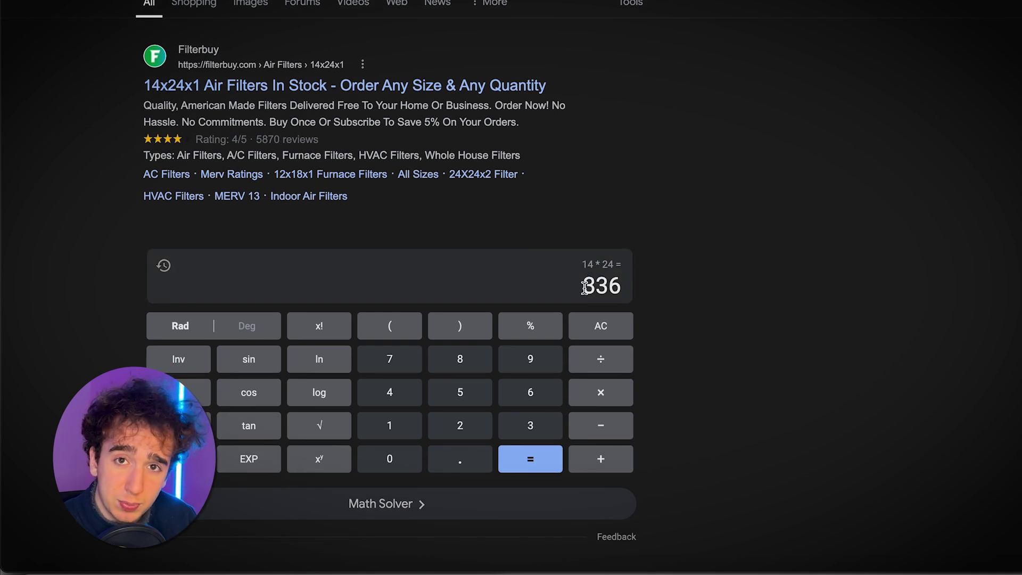
type("*7")
left_click(530, 459)
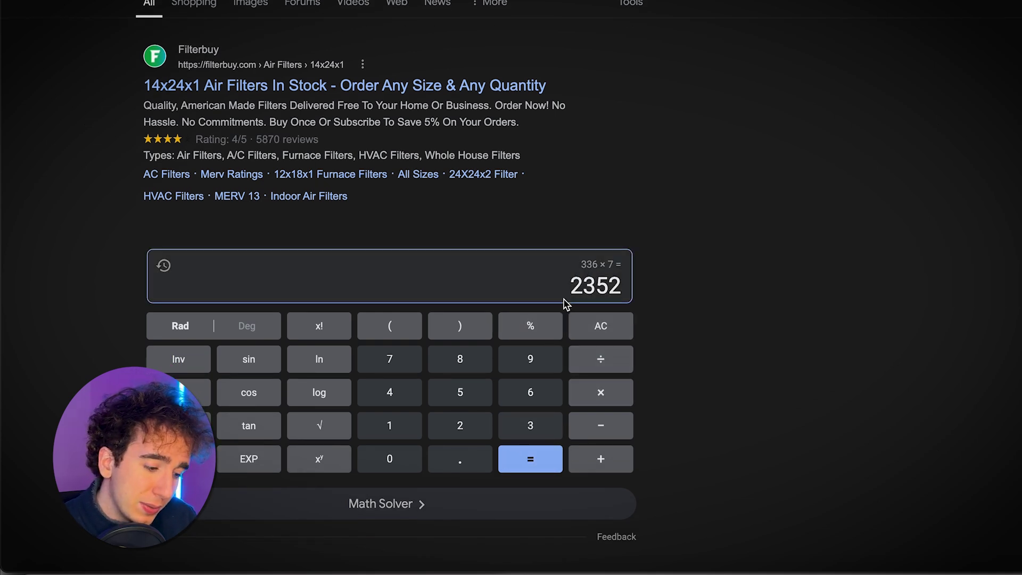
left_click_drag(572, 285, 646, 290)
type("*52")
left_click(526, 458)
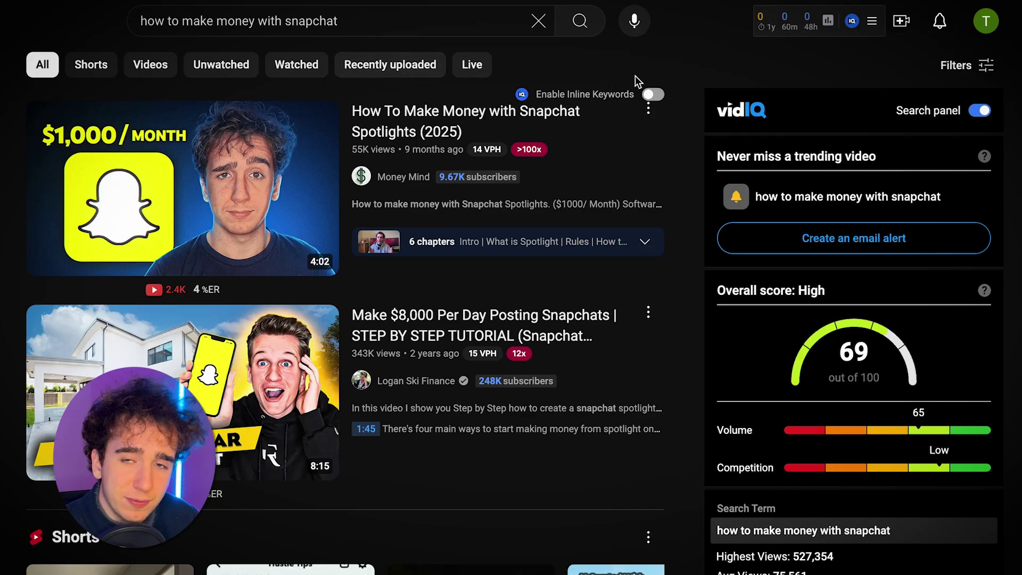
Copy the query "how to make money with snapchat" and find its exact matches on the YouTube results page
scroll(784, 112, "down", 2)
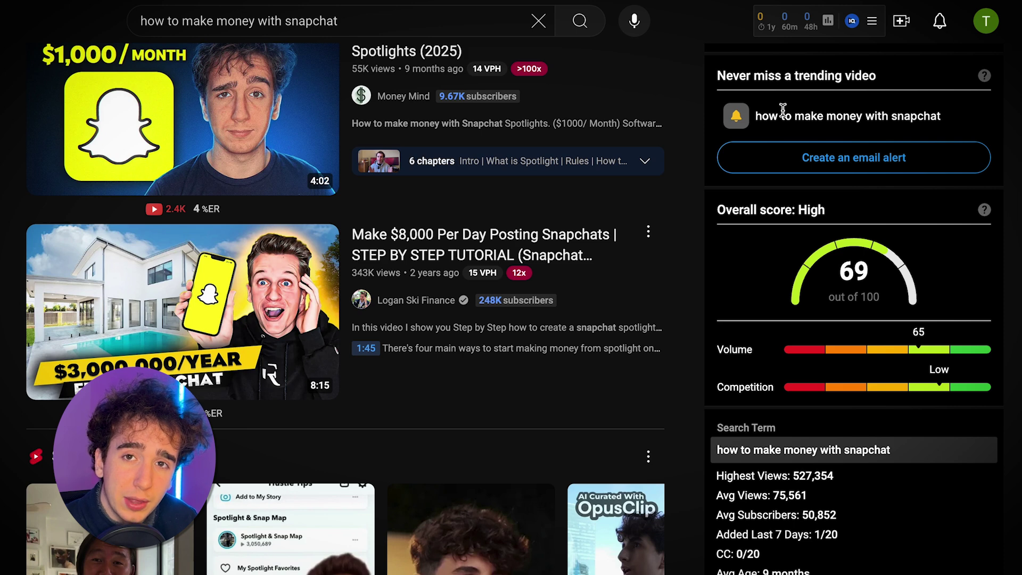
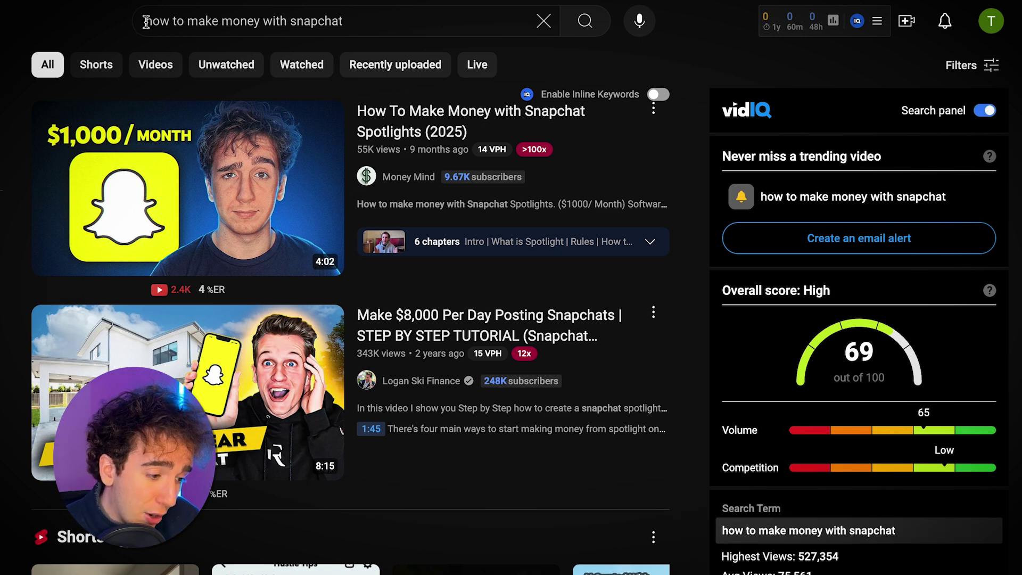
left_click_drag(145, 21, 368, 42)
key("ctrl+c")
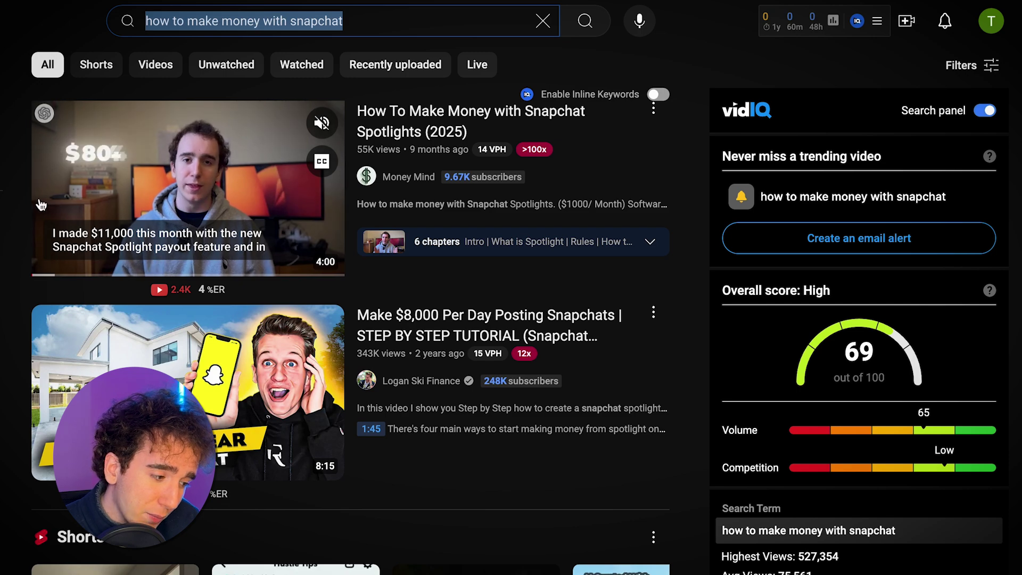
left_click(11, 186)
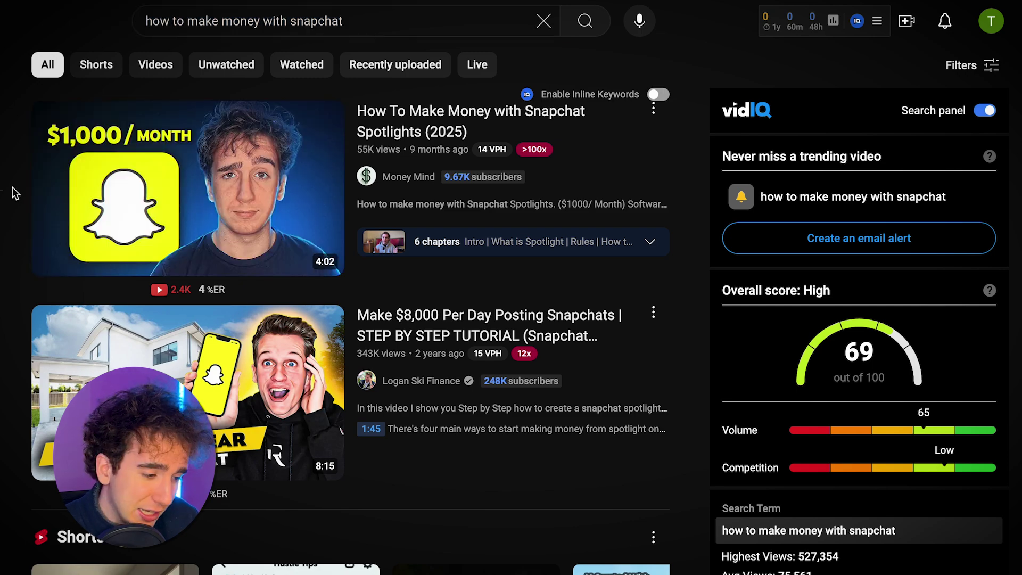
key("ctrl+f")
key("ctrl+v")
left_click_drag(378, 0, 221, 0)
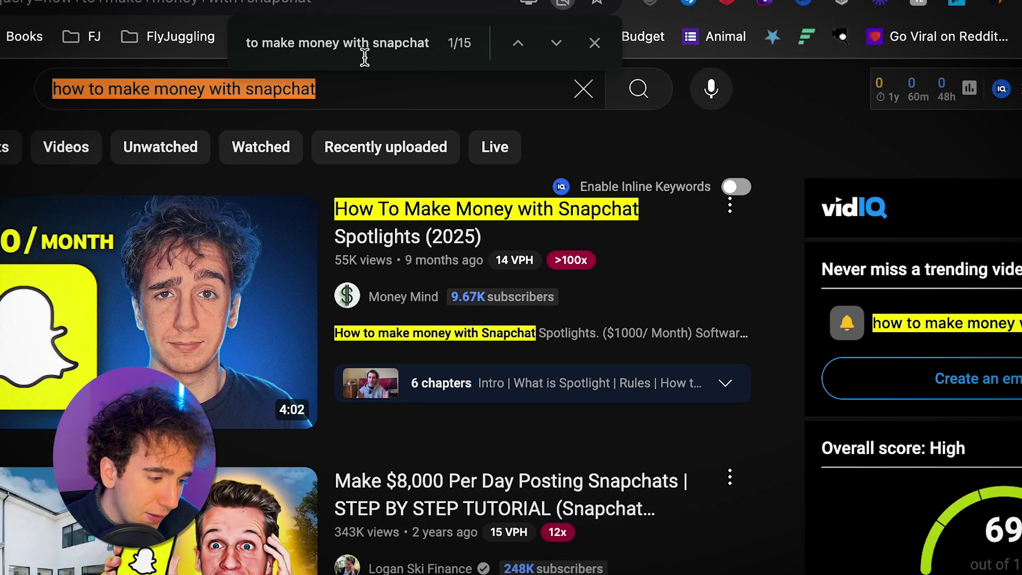
left_click_drag(152, 51, 168, 52)
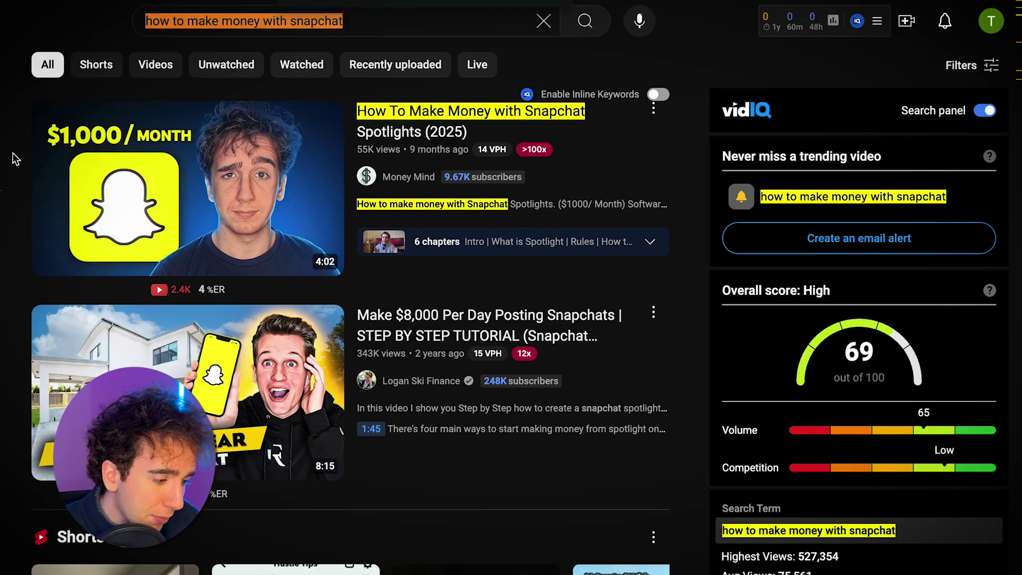
Compare the search phrase with the video titles in the results, checking which titles contain the exact keyword
key("Escape")
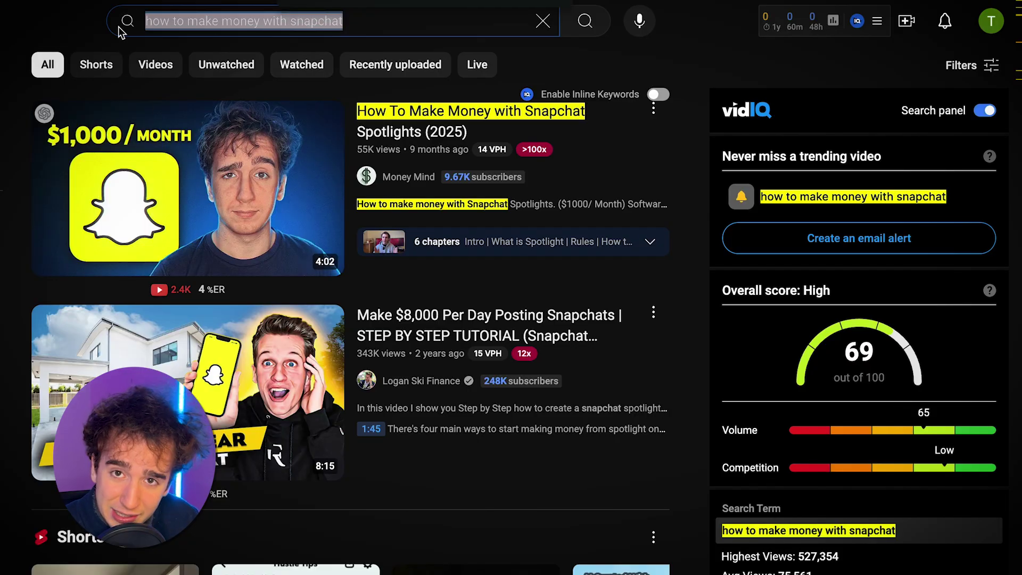
left_click(21, 107)
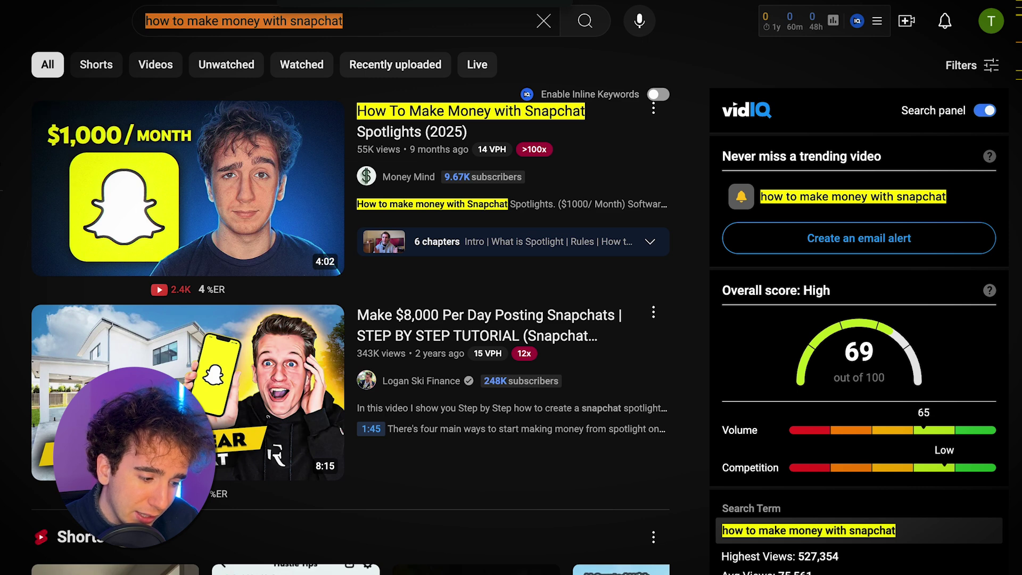
scroll(16, 163, "down", 1)
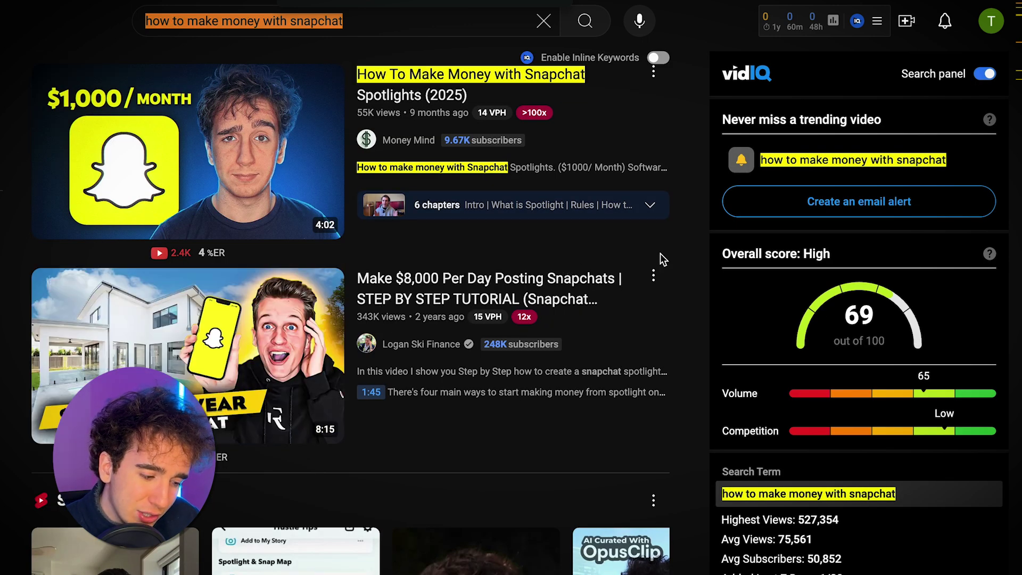
mouse_move(394, 293)
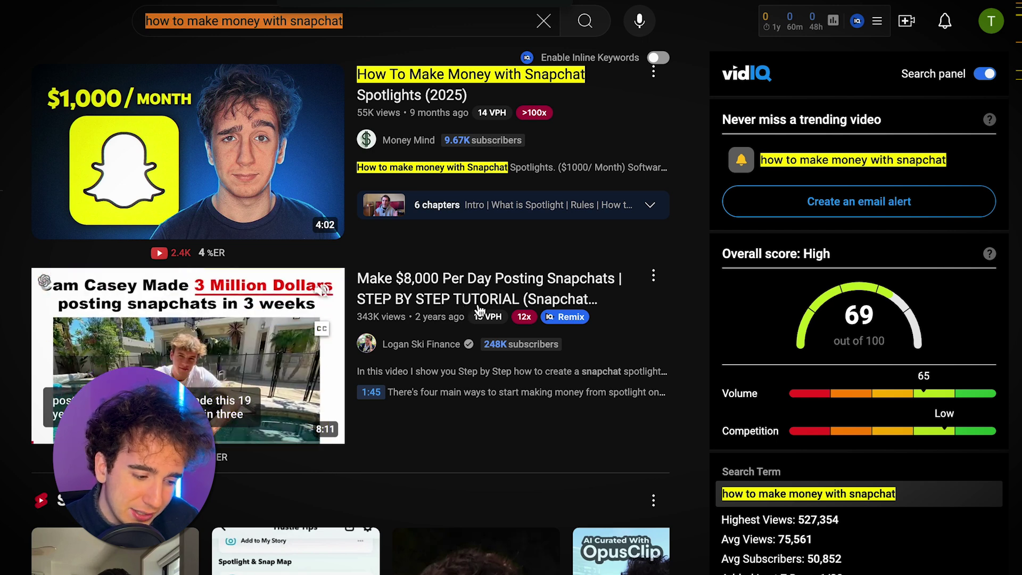
scroll(469, 314, "up", 1)
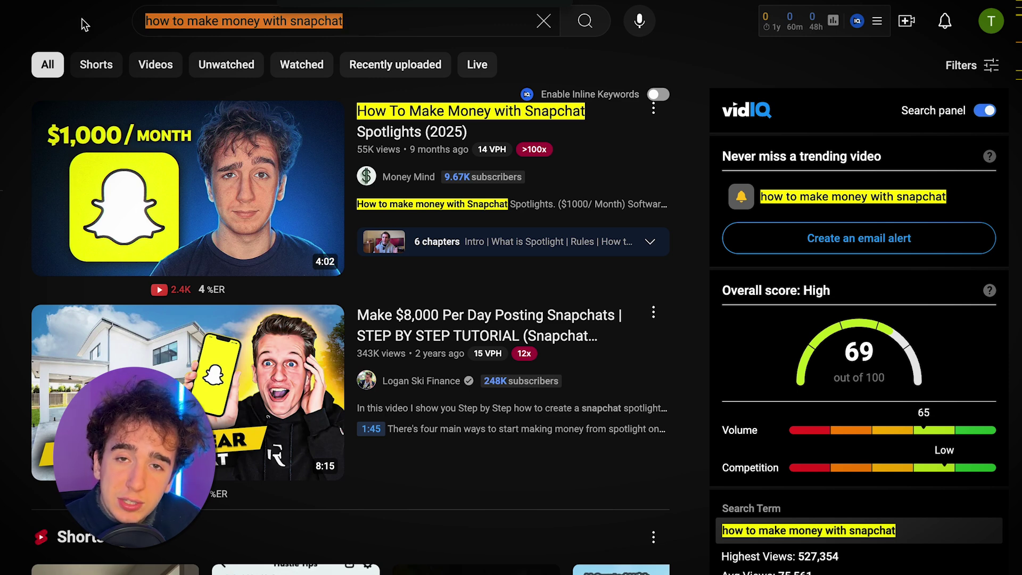
triple_click(146, 26)
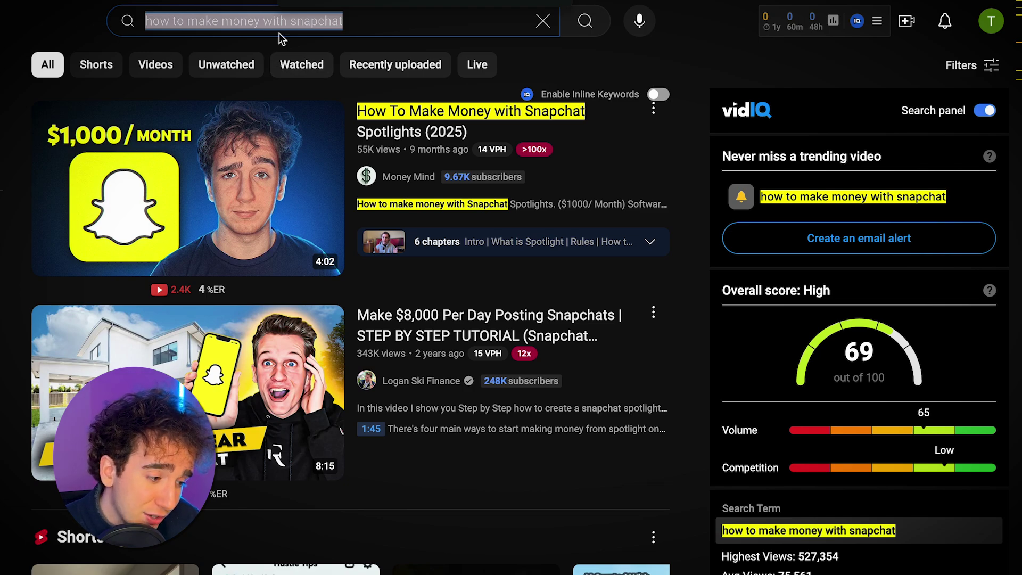
mouse_move(275, 375)
scroll(275, 375, "down", 15)
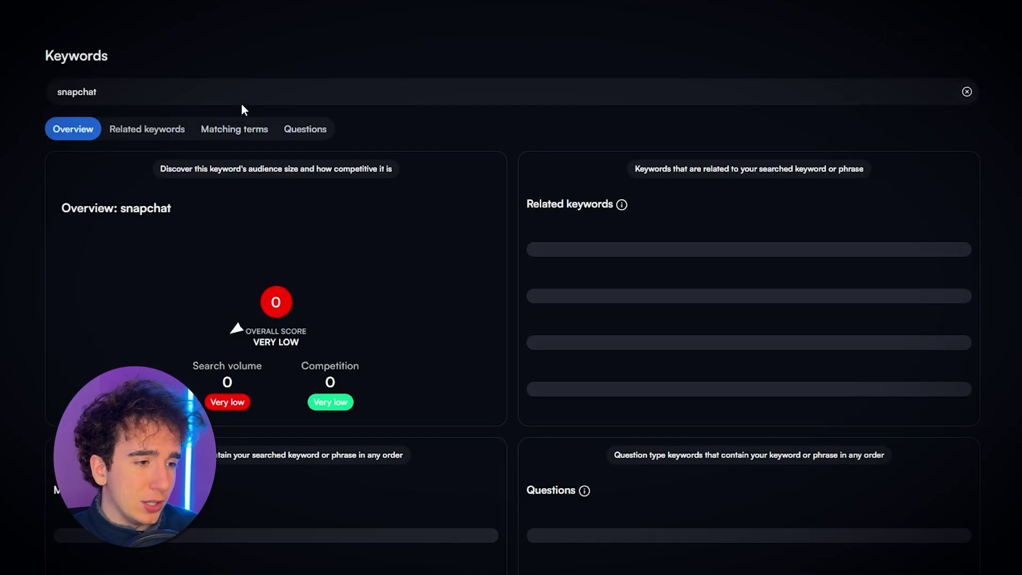
In vidIQ Keywords, list the question keywords for "snapchat" and open the entry "how to make money with snapchat"
left_click(250, 130)
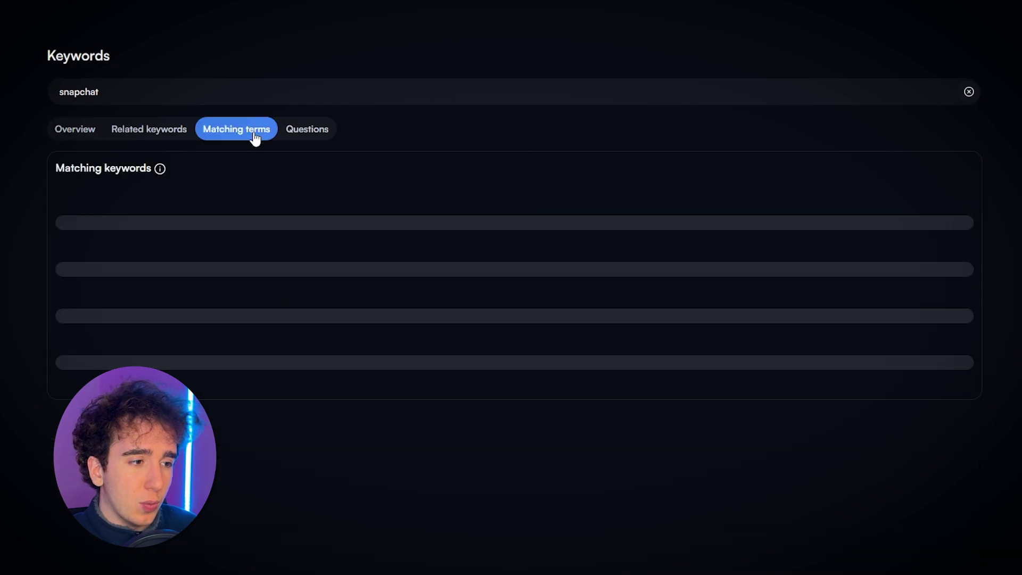
left_click(323, 133)
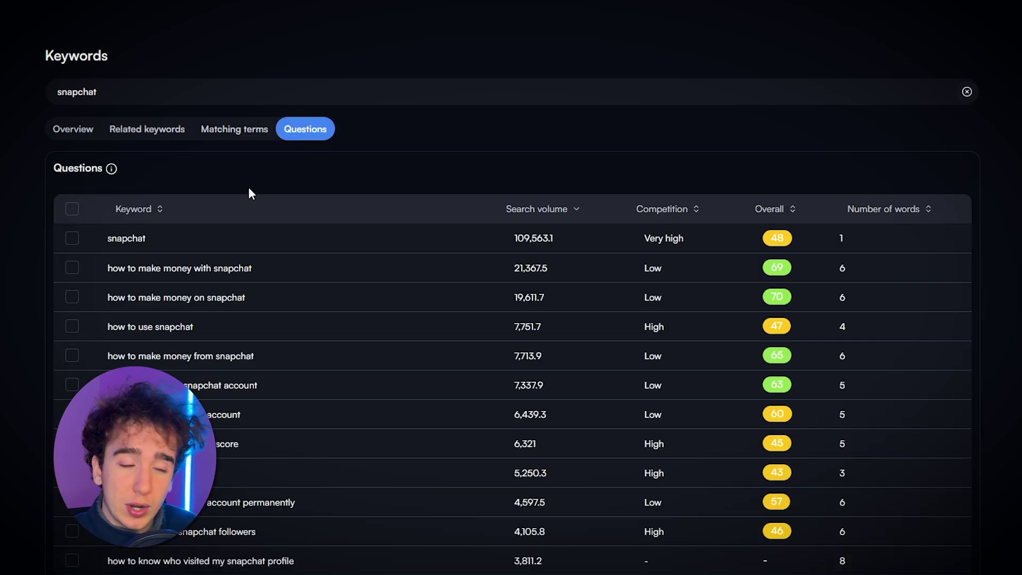
left_click(162, 270)
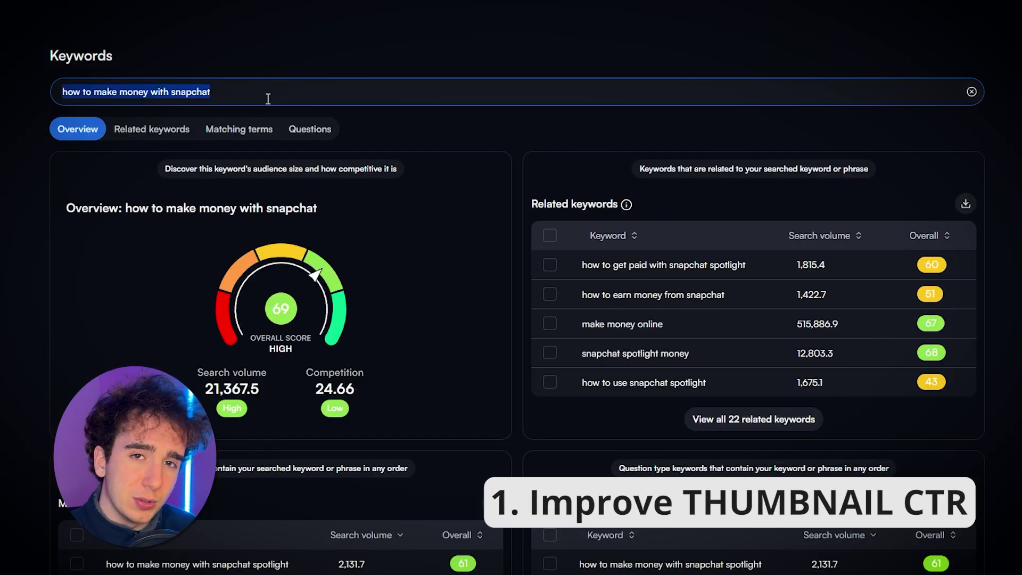
Search the vidIQ keywords for "snapchat" and scan its question keywords by search volume and competition
key("BackSpace")
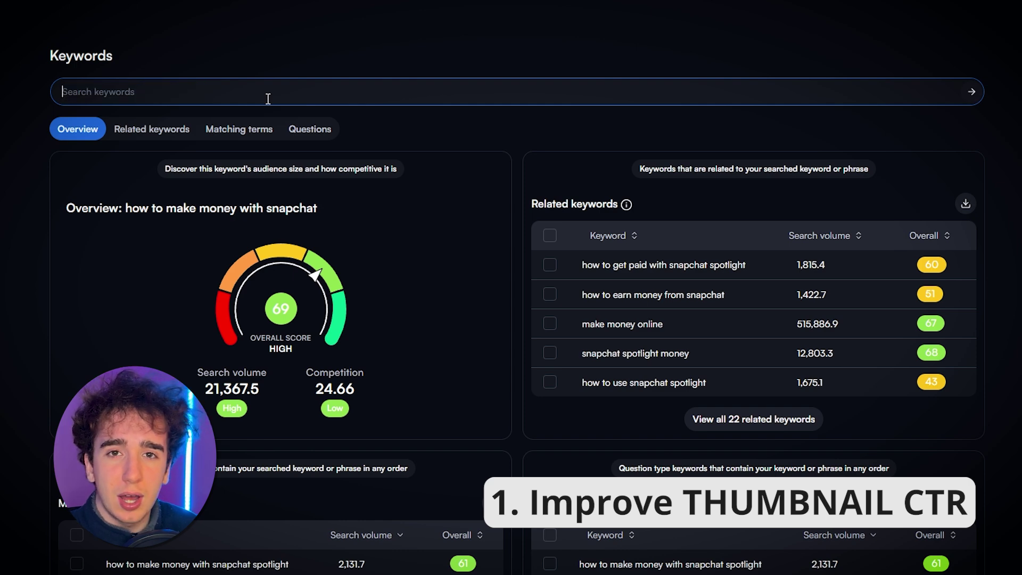
type("snapchat")
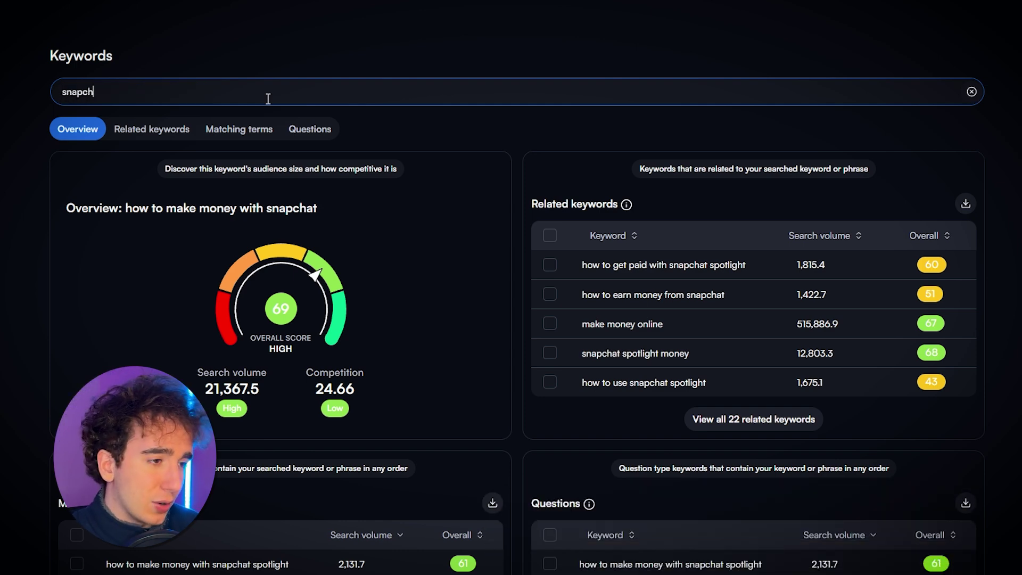
key("Return")
left_click(308, 130)
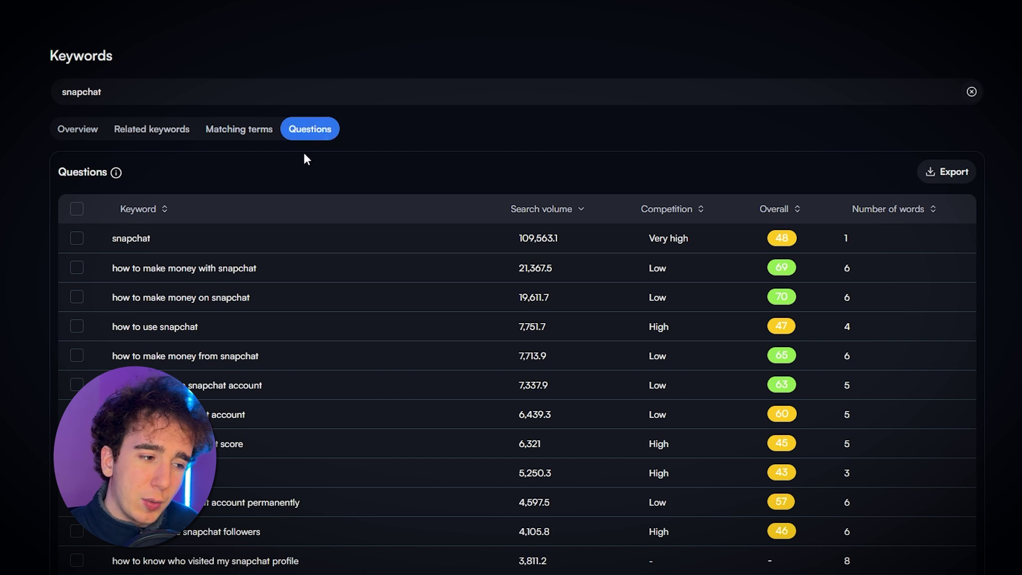
scroll(276, 210, "down", 3)
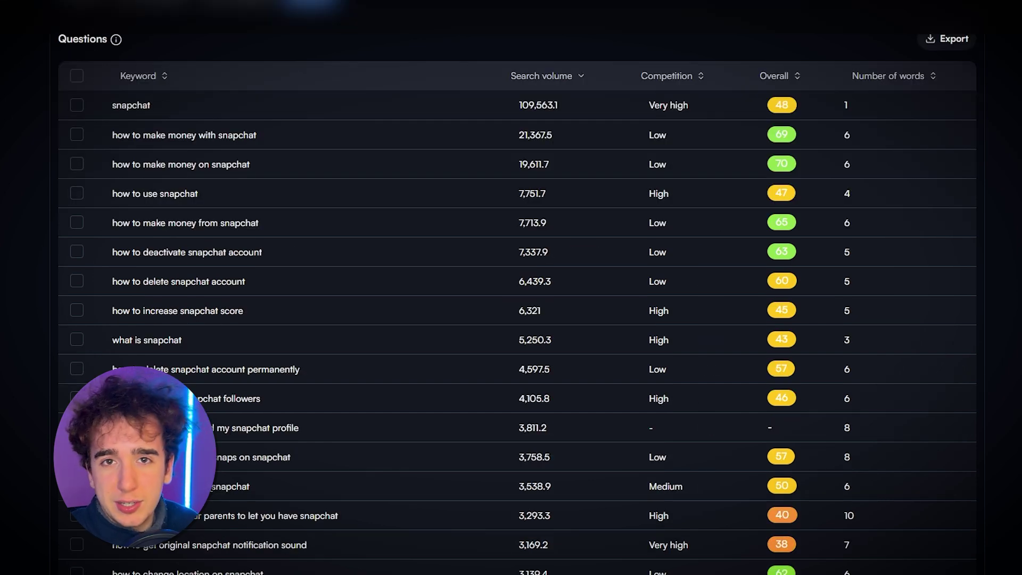
Open the keyword "how to get followers on snapchat" and review the competing videos in its YouTube results
left_click(231, 485)
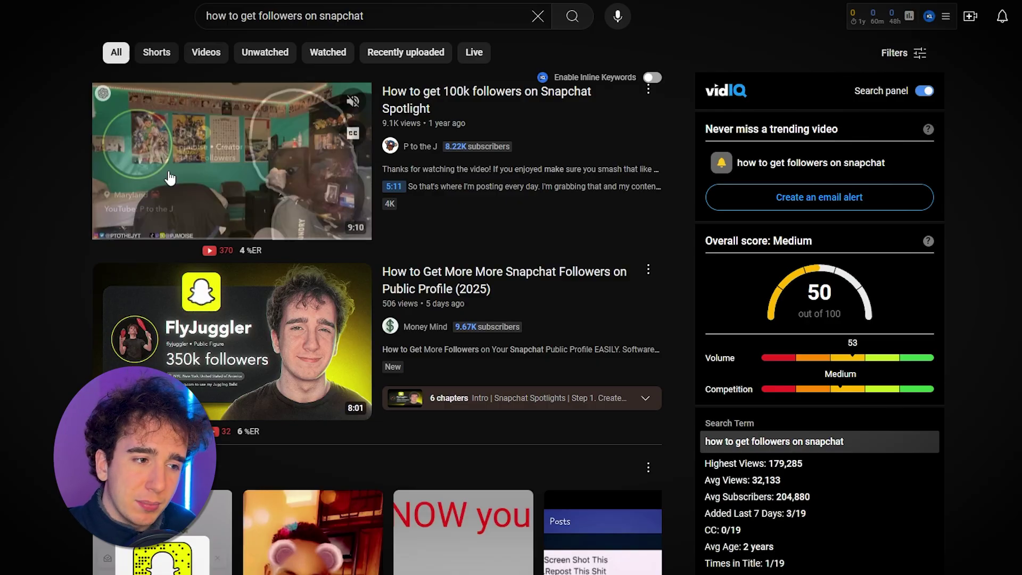
scroll(38, 167, "down", 7)
scroll(38, 168, "down", 7)
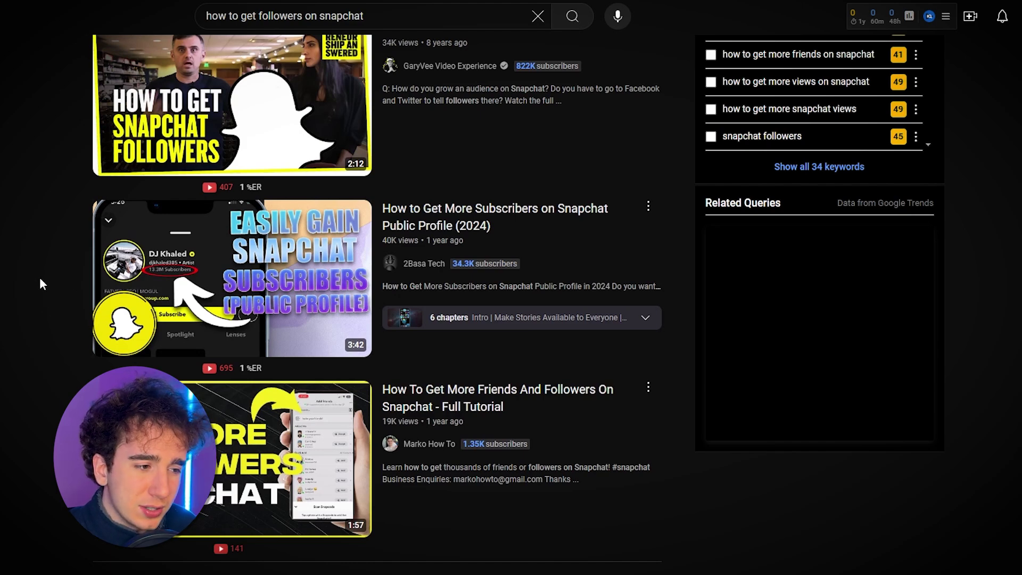
scroll(42, 290, "up", 15)
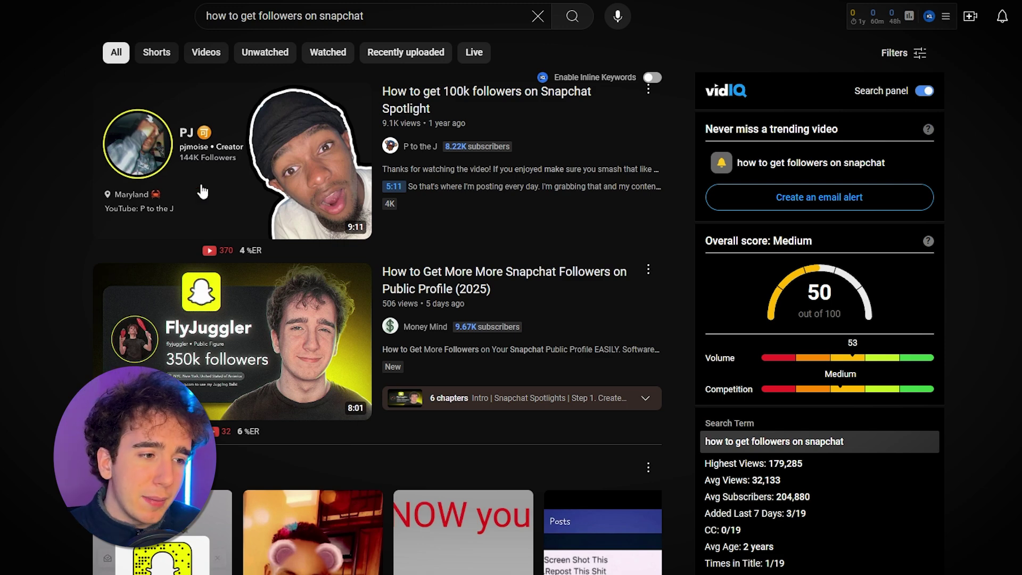
mouse_move(161, 179)
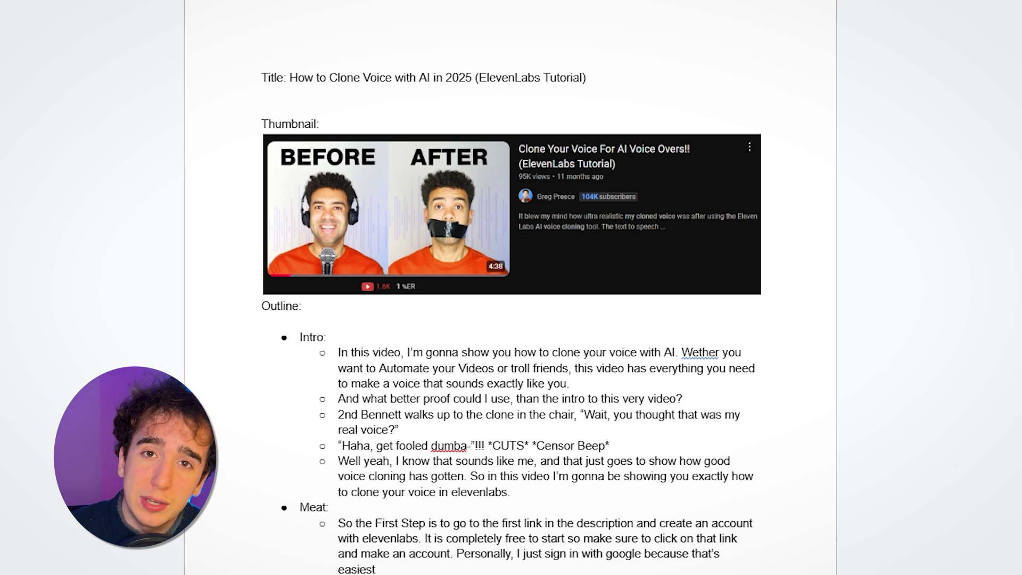
Review the video planning documents, checking the title, description keywords and thumbnail references for the YouTube SEO course
left_click_drag(589, 77, 628, 79)
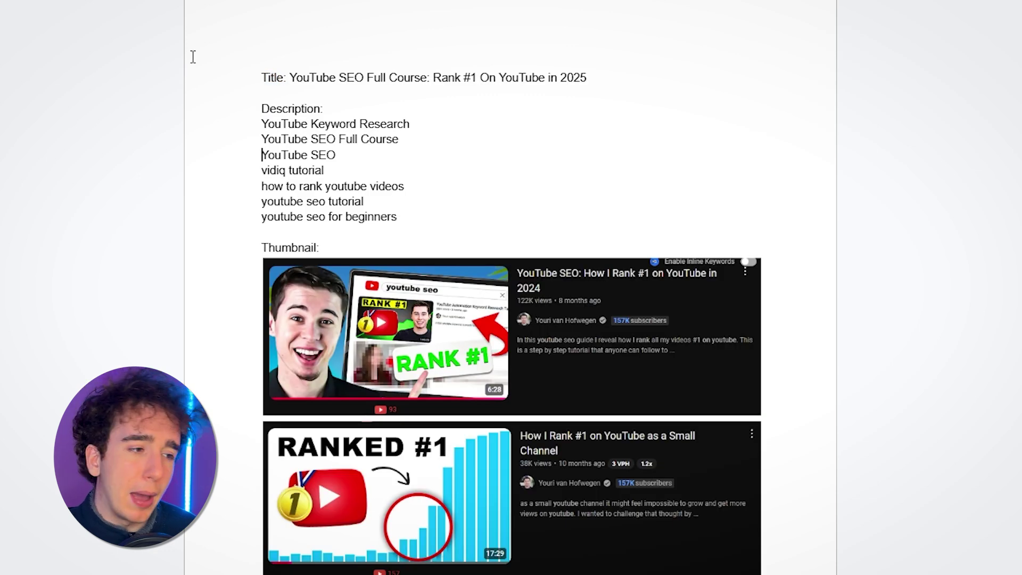
left_click_drag(193, 57, 624, 374)
scroll(586, 319, "down", 5)
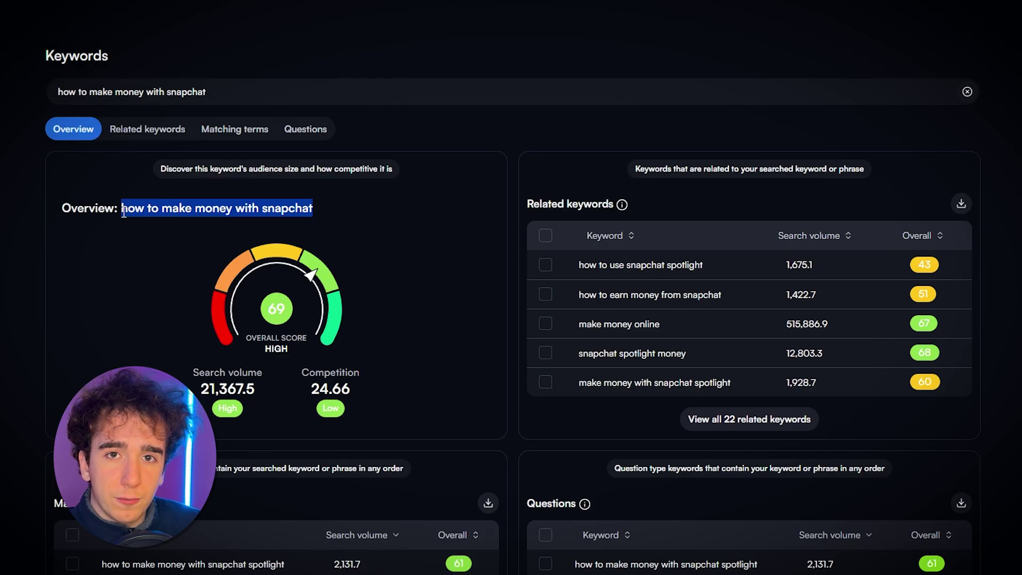
In the vidIQ overview, examine the exact keyword "how to make money with snapchat" and its search volume
left_click(126, 213)
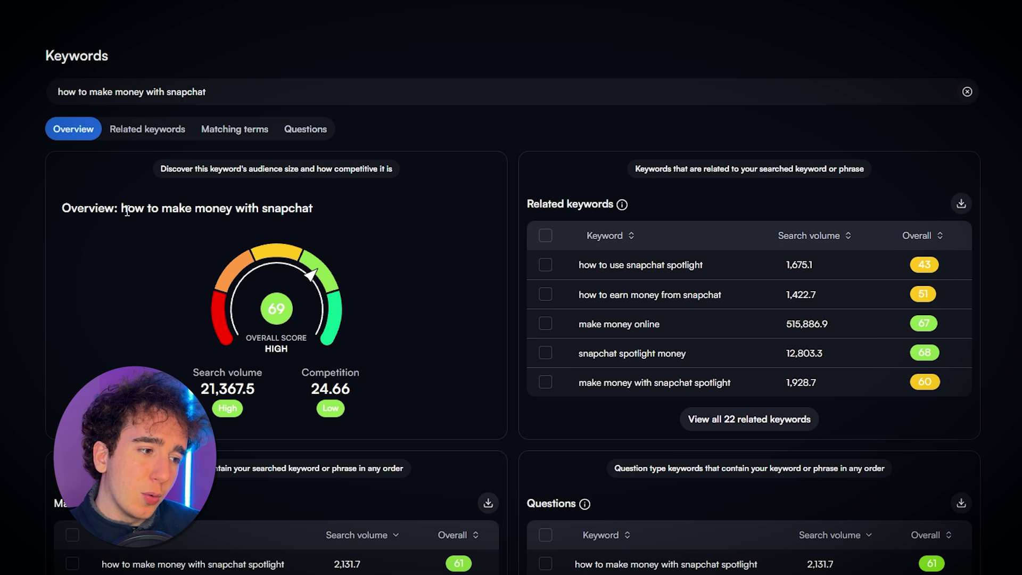
left_click_drag(121, 209, 289, 205)
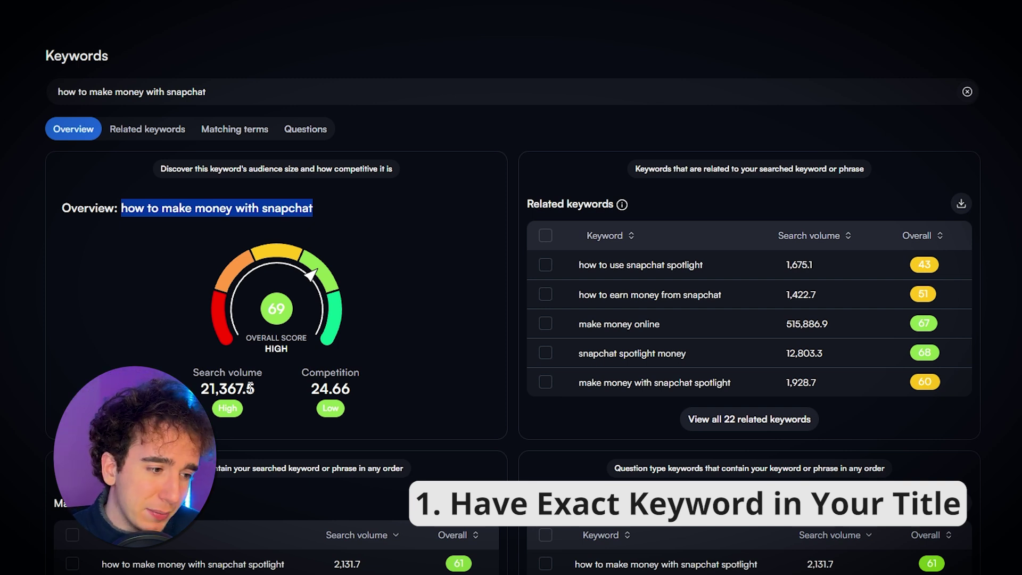
left_click_drag(259, 394, 199, 389)
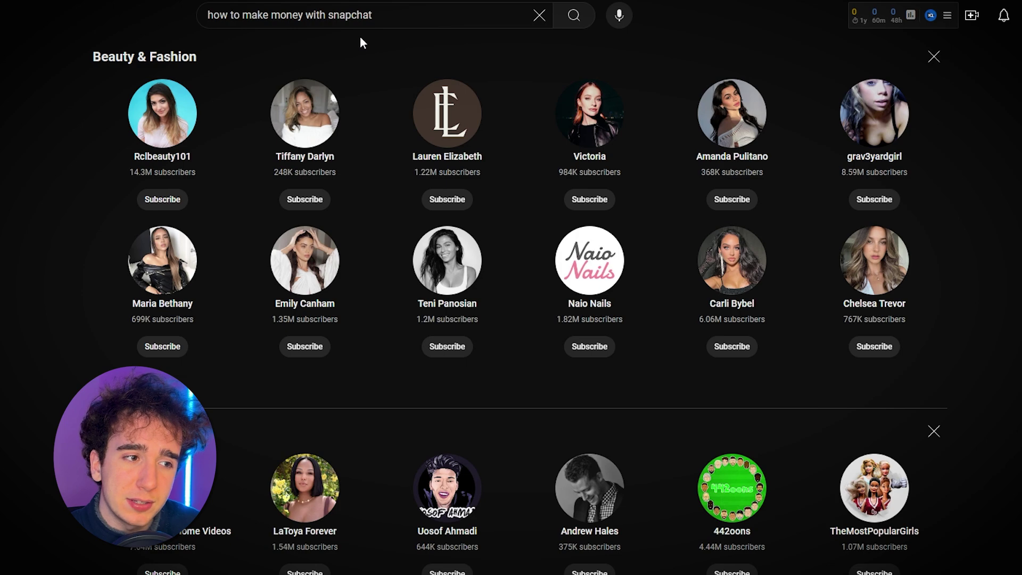
Search YouTube for "how to make money with snapchat" and examine the result whose title contains the exact phrase
key("Return")
scroll(381, 250, "down", 4)
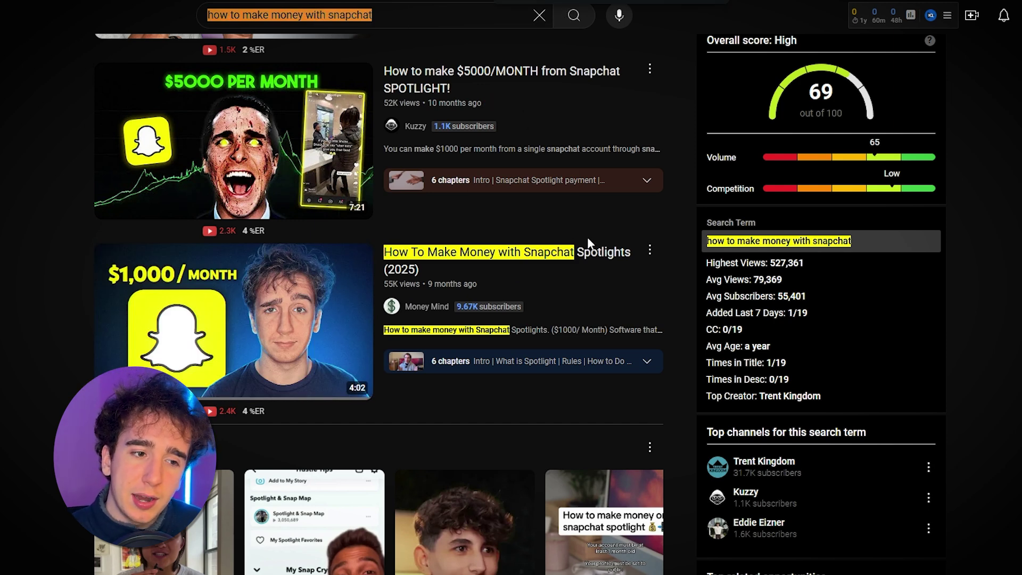
mouse_move(585, 264)
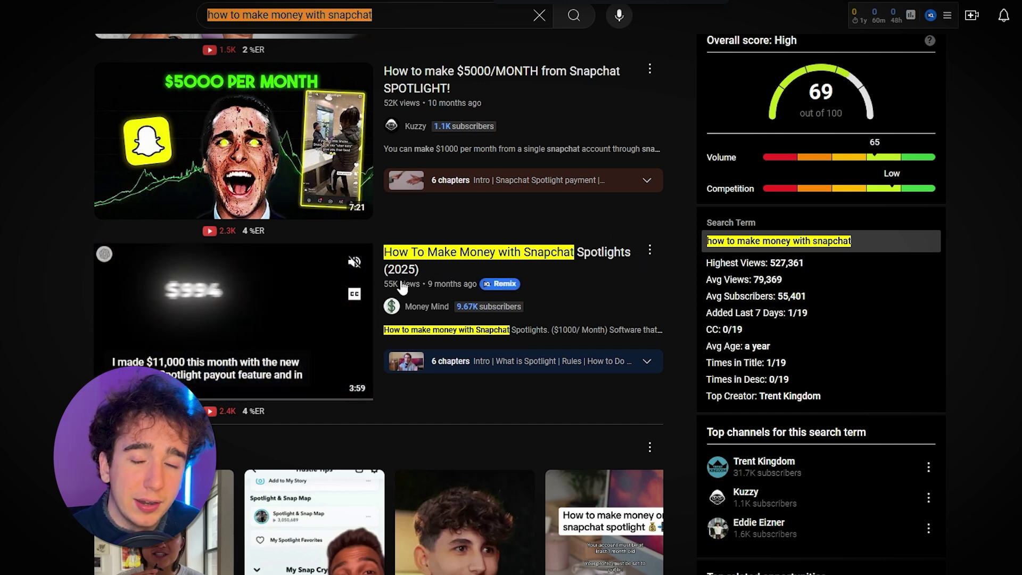
scroll(402, 282, "up", 4)
Compare the search phrase with the title and description of "How To Make Money with Snapchat Spotlights (2025)" in the results
left_click(351, 10)
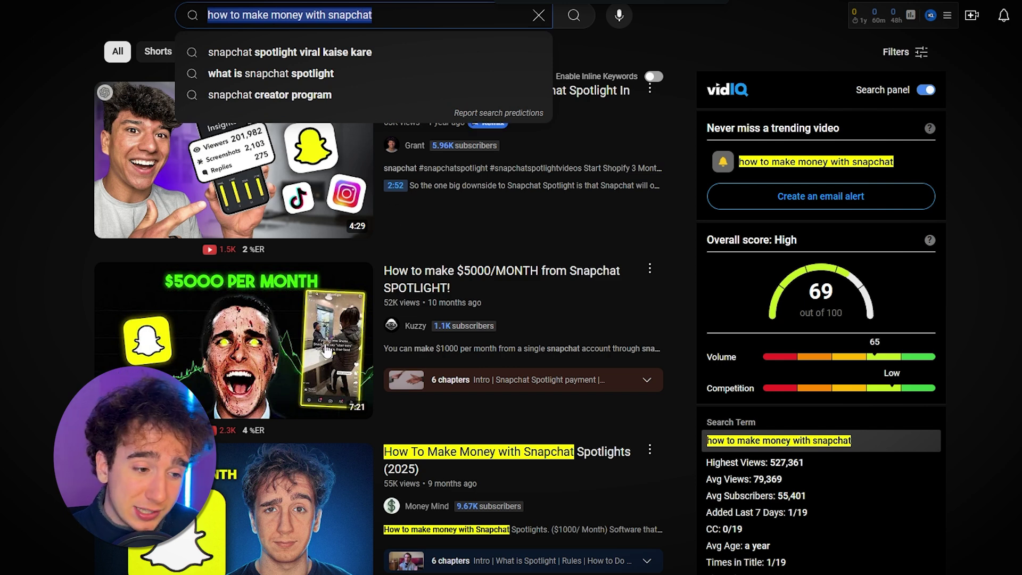
mouse_move(370, 446)
scroll(375, 442, "down", 1)
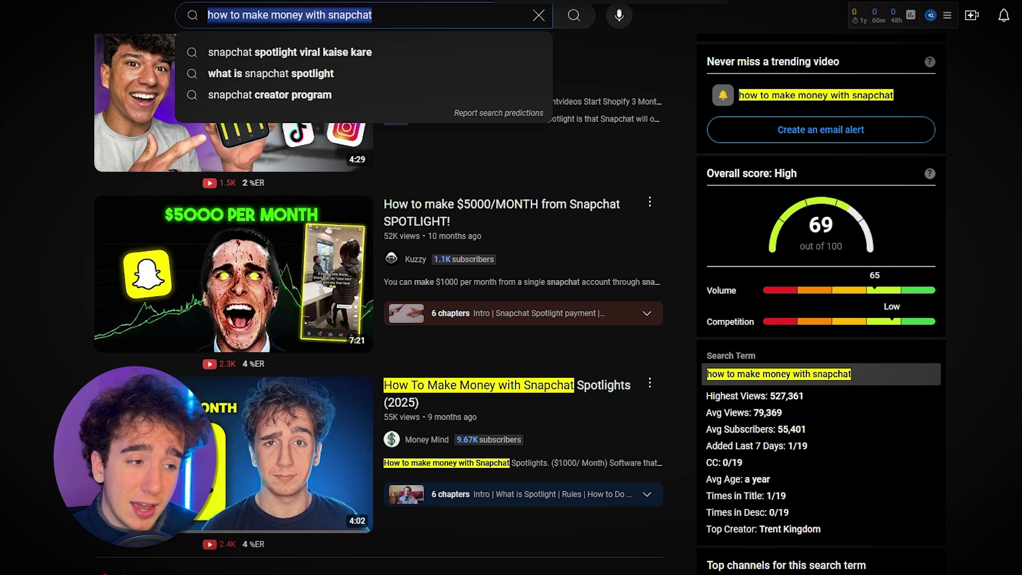
left_click(513, 42)
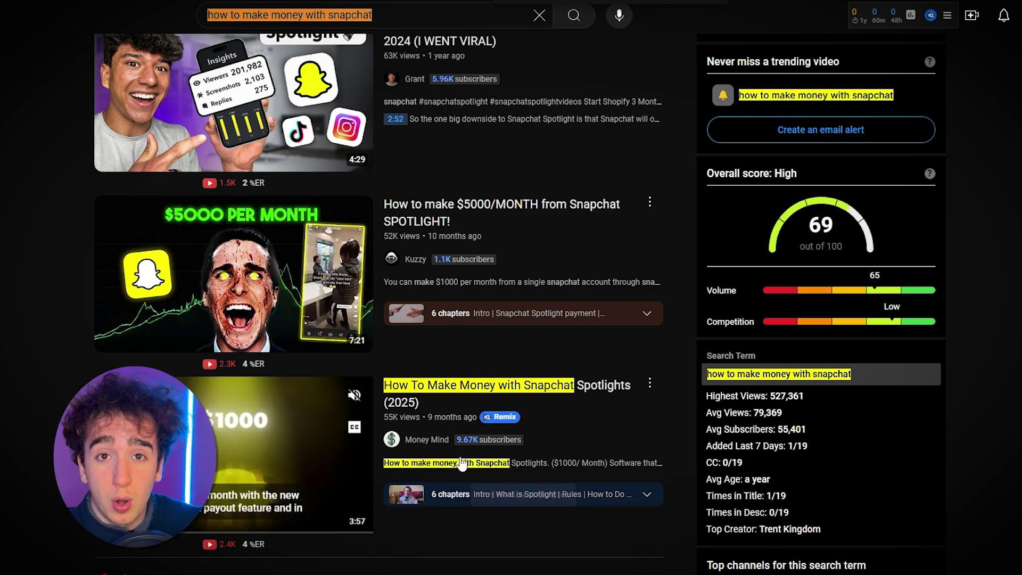
left_click(468, 393)
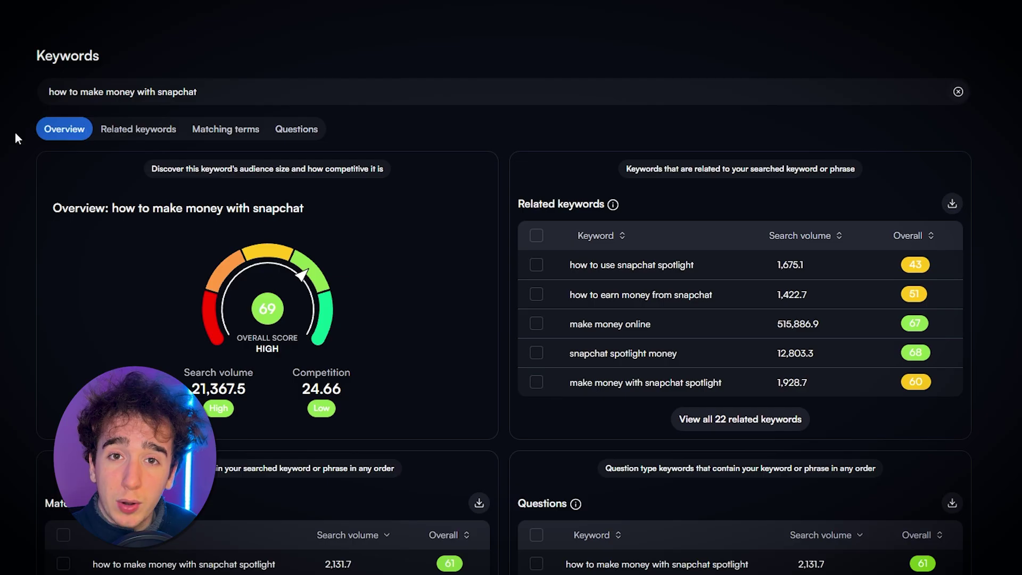
Back in vidIQ Keywords, list the related keywords for "how to make money with snapchat"
left_click_drag(229, 91, 5, 93)
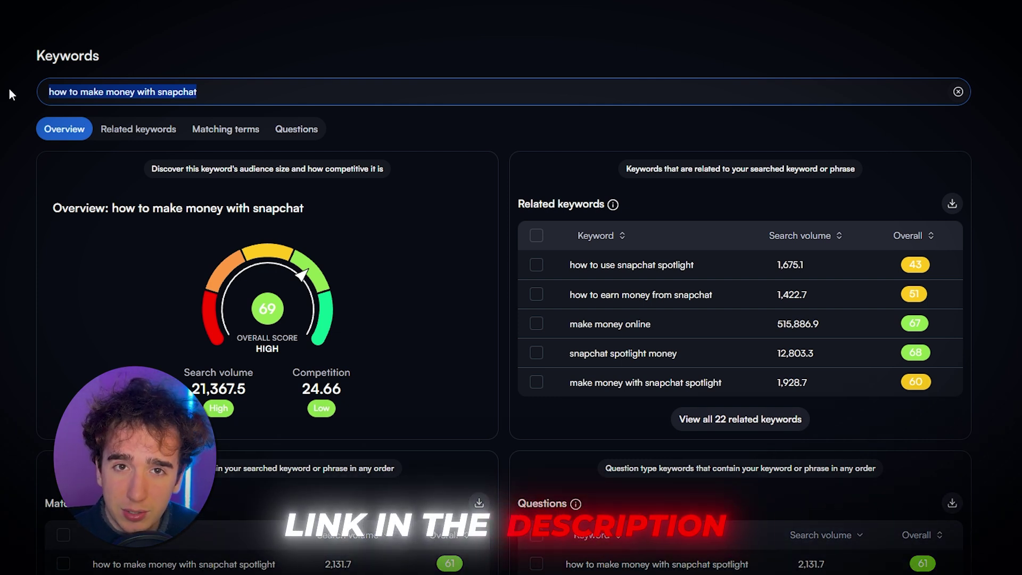
left_click(238, 86)
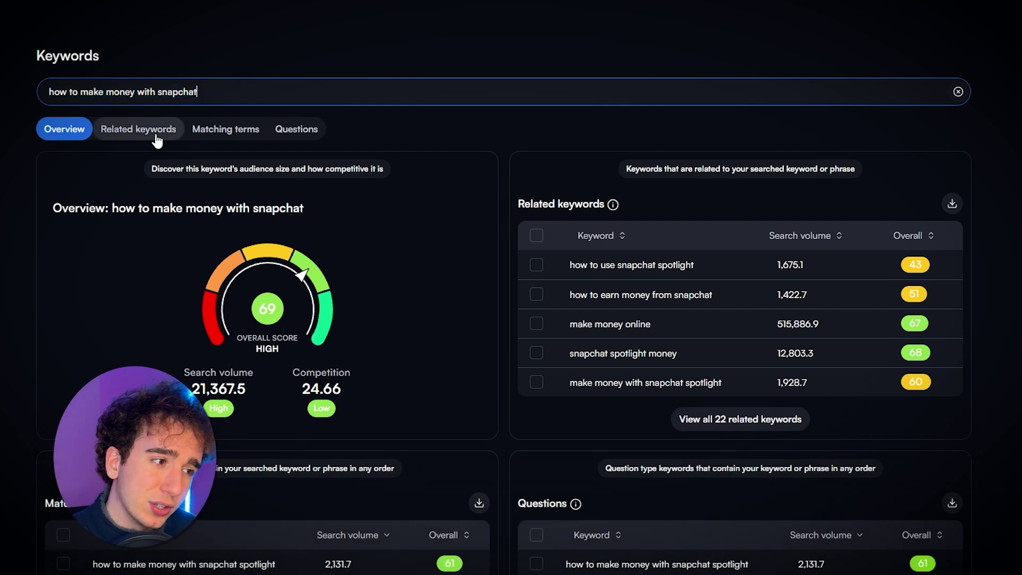
left_click(156, 139)
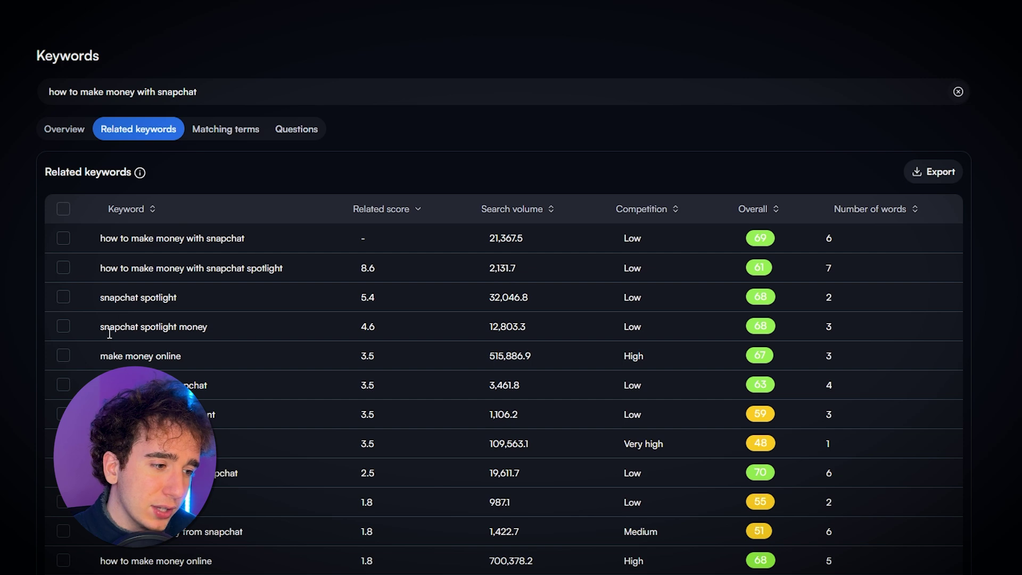
Select and copy the keywords "snapchat spotlight money", "how to earn money from snapchat", "snapchat spotlight payout" and "how to get paid with snapchat spotlight"
left_click(67, 333)
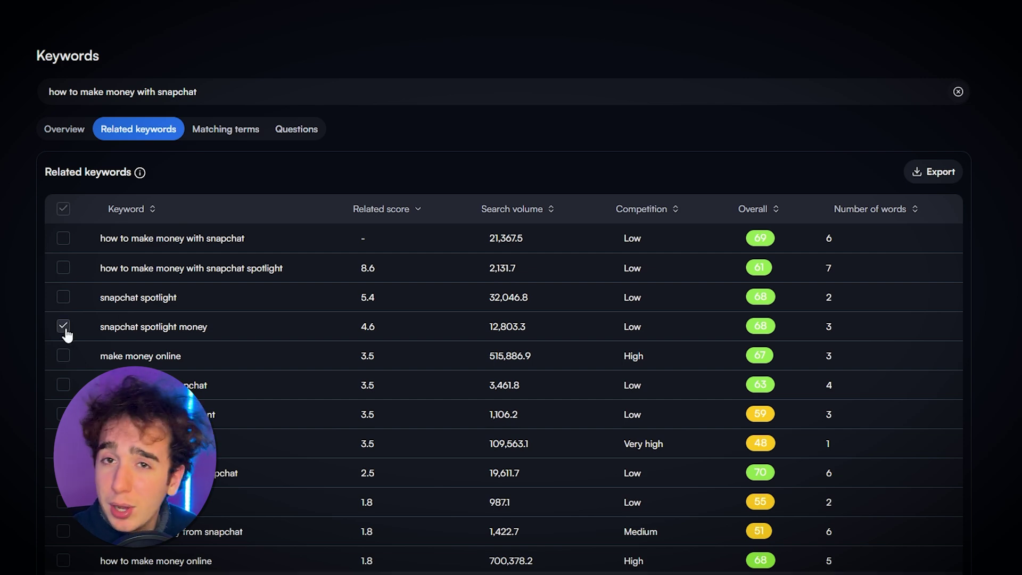
scroll(67, 333, "down", 3)
left_click(65, 334)
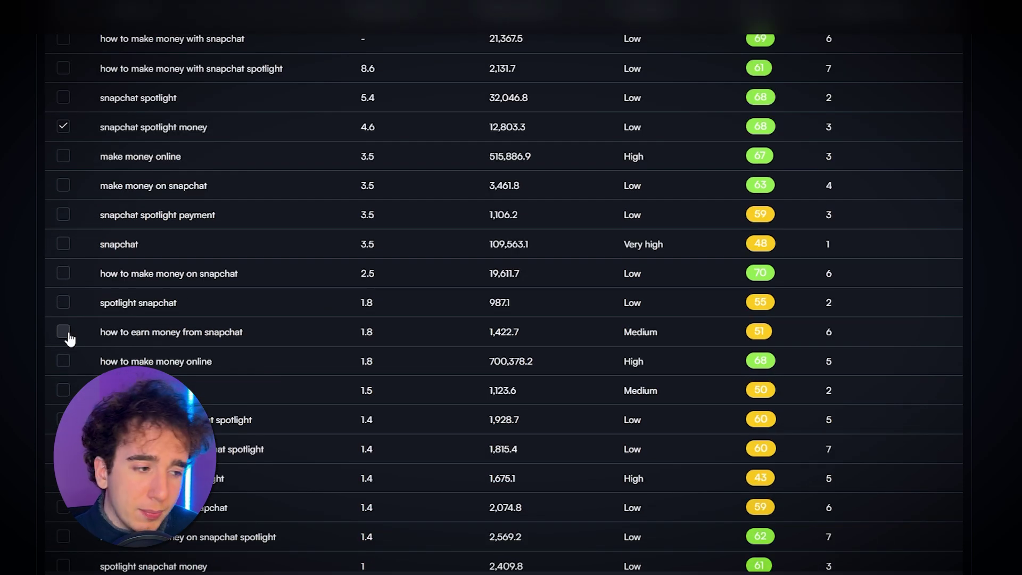
scroll(92, 320, "down", 3)
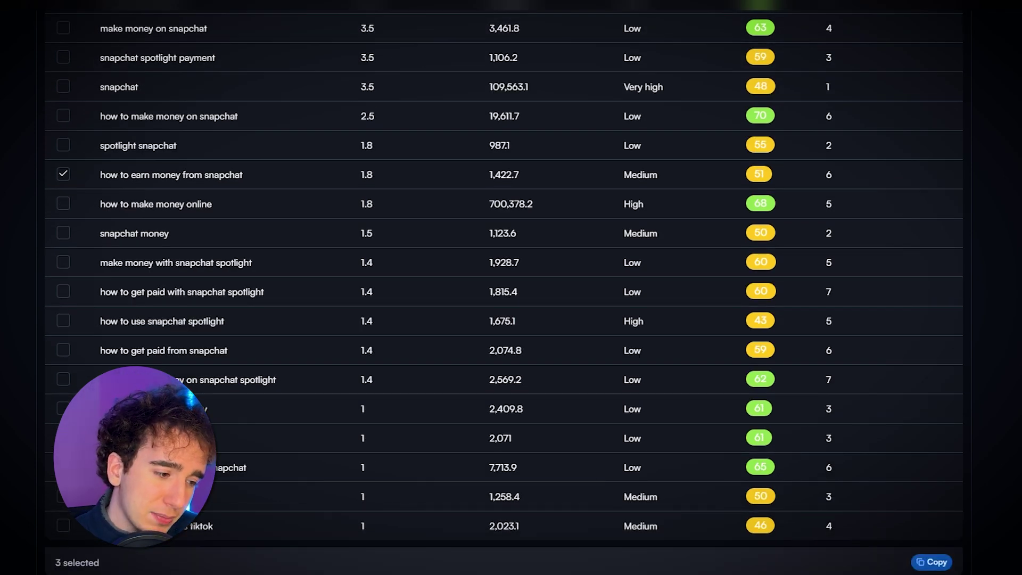
scroll(65, 370, "down", 1)
scroll(65, 370, "up", 2)
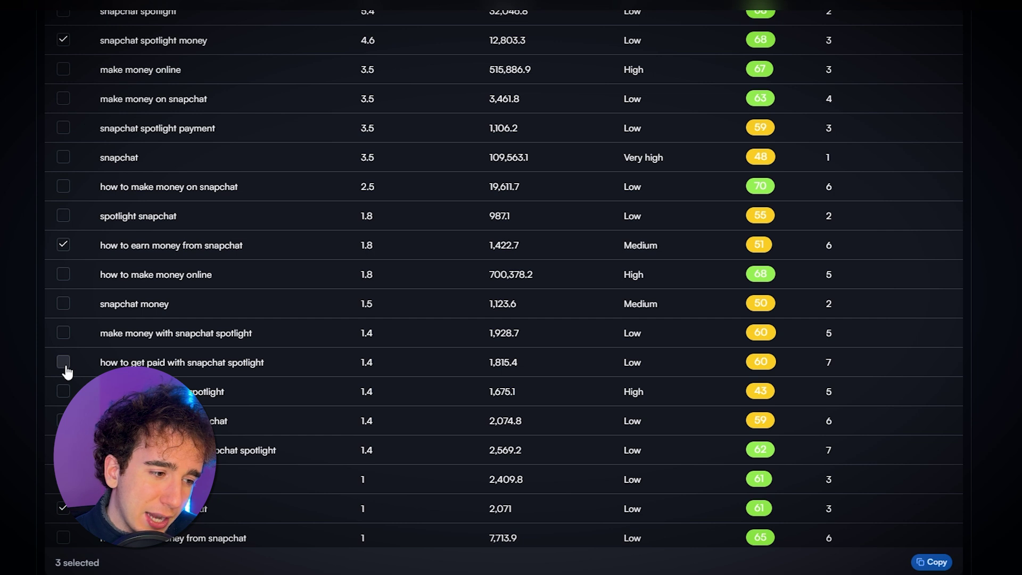
left_click(942, 564)
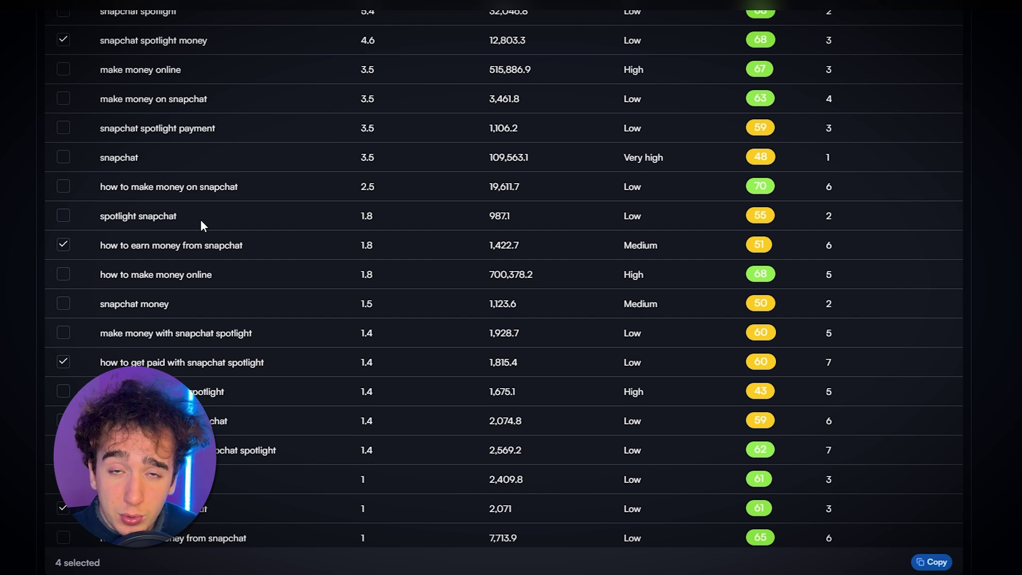
scroll(200, 219, "up", 5)
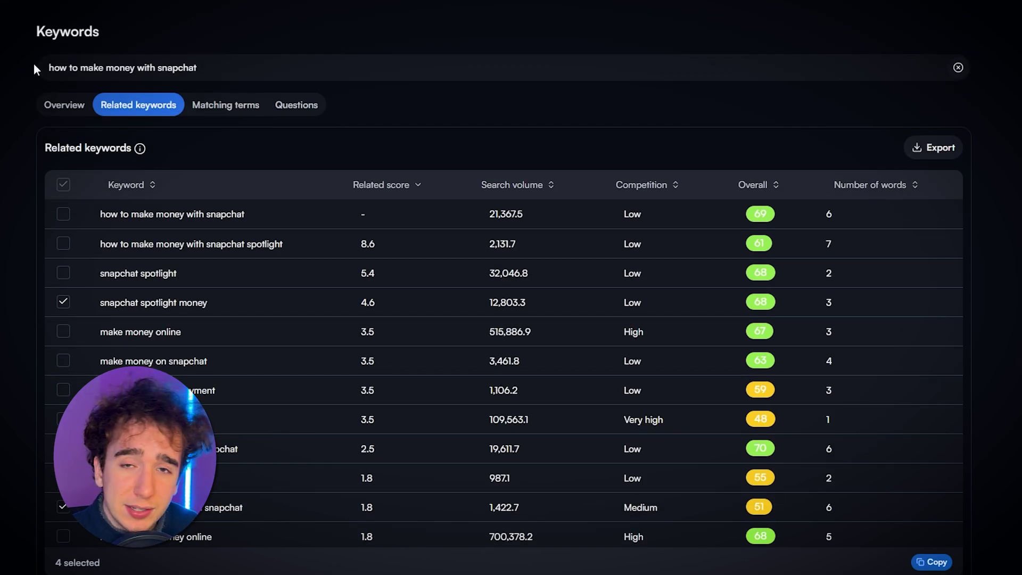
scroll(174, 225, "down", 3)
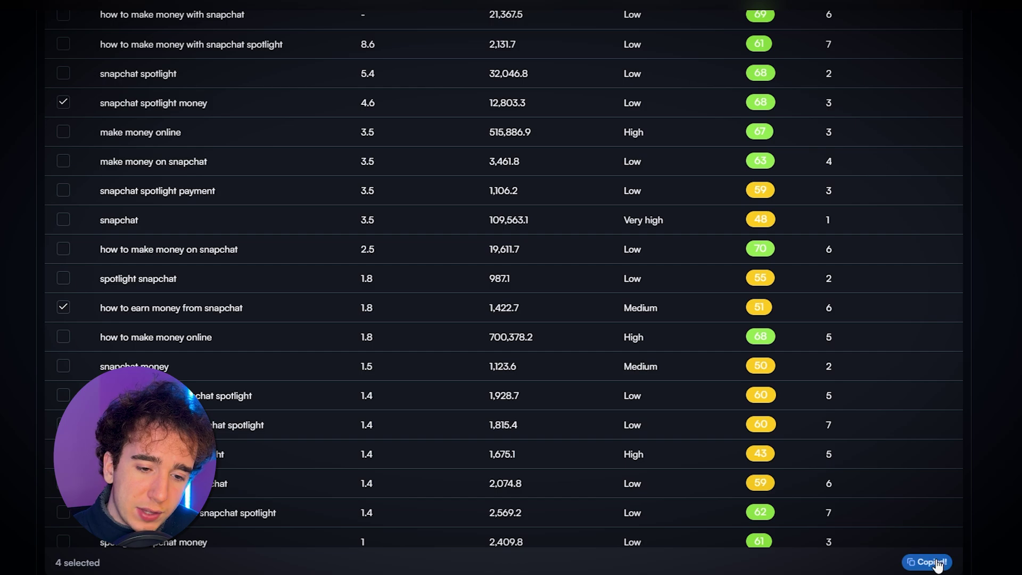
Open ChatGPT in a new tab, have it weave the copied keywords into multiple sentences for the YouTube description, and highlight the reply
key("ctrl+t")
type("chat.openai.com")
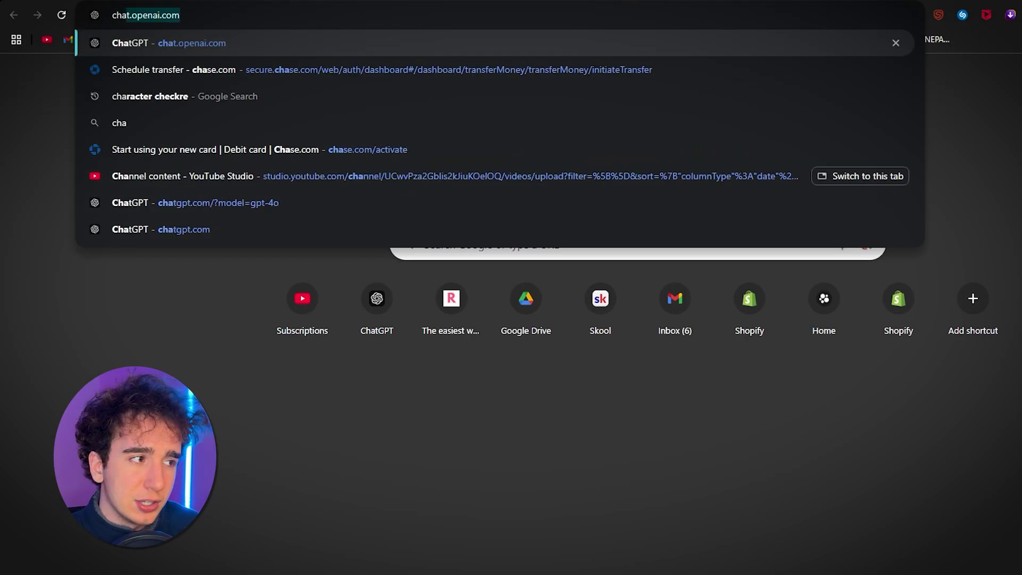
key("Return")
key("ctrl+v")
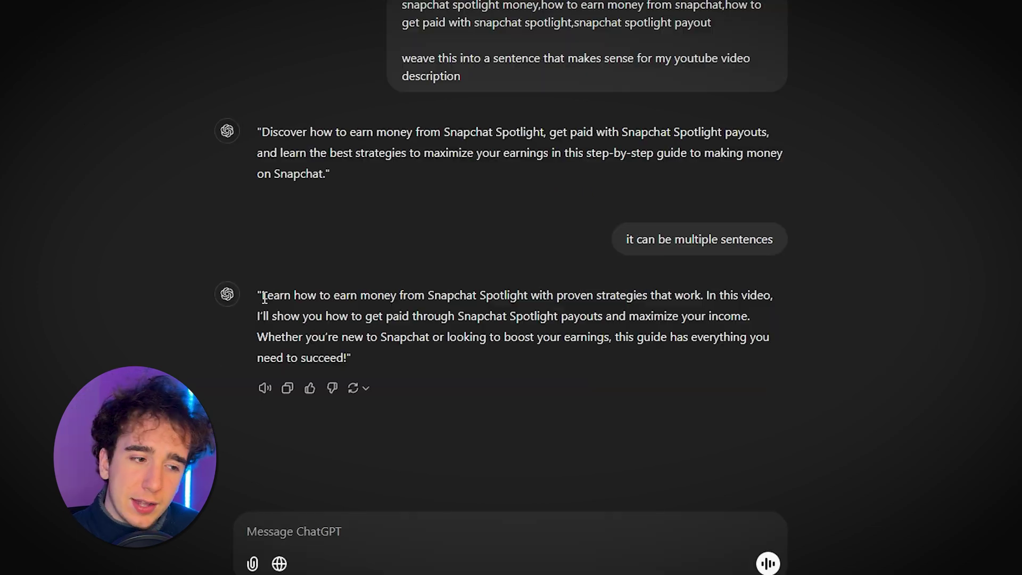
left_click_drag(262, 295, 348, 353)
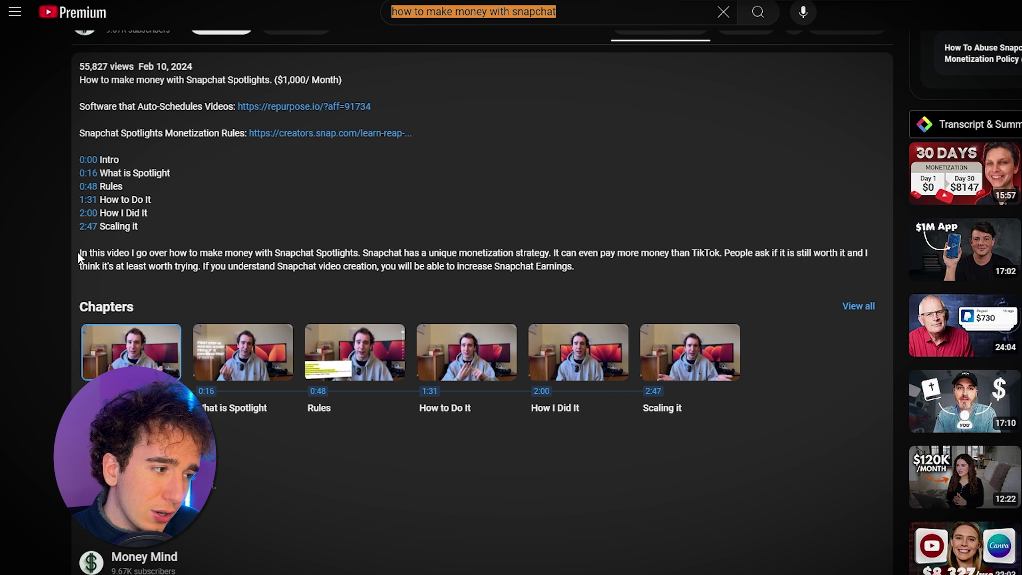
Examine the closing keyword paragraph of the Snapchat Spotlights video's description, and compare the competing thumbnails in the YouTube search results
left_click_drag(78, 251, 714, 267)
left_click(662, 249)
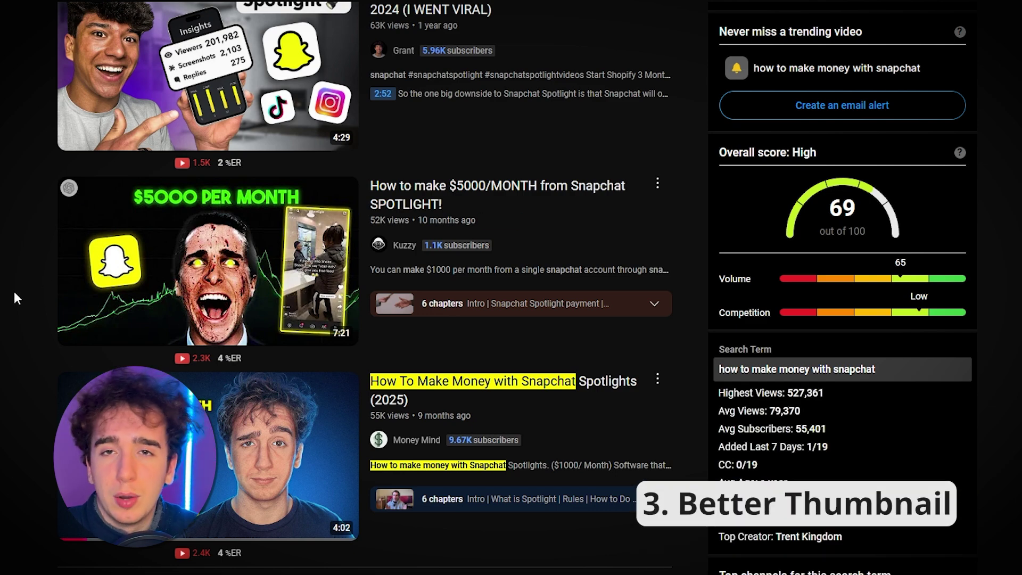
scroll(33, 406, "down", 3)
scroll(33, 406, "up", 4)
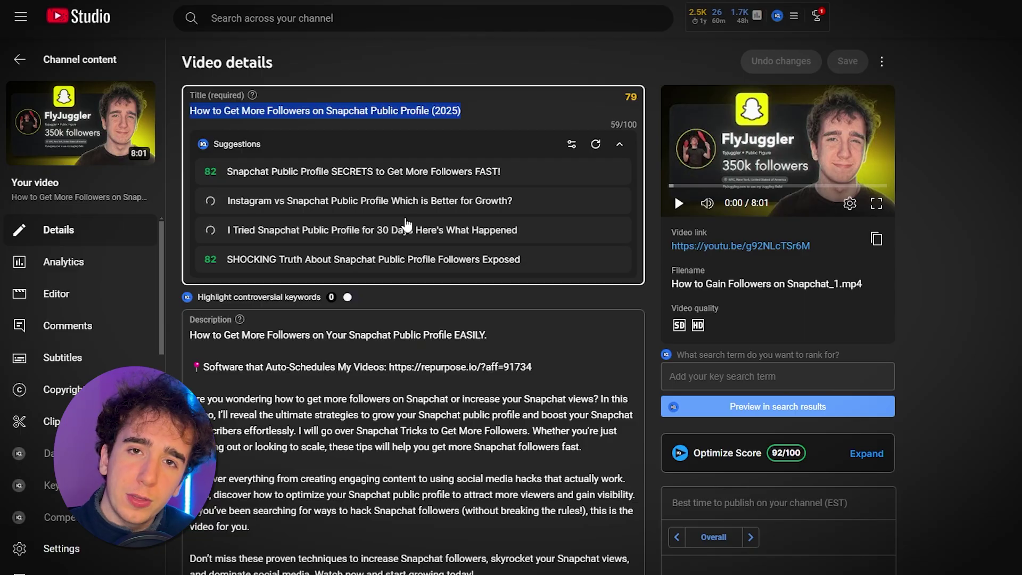
Switch to the Tag Generator site, generate tags for the title "How to Get More Followers on Snapchat Public Profile (2025)" and copy them all
scroll(404, 221, "down", 20)
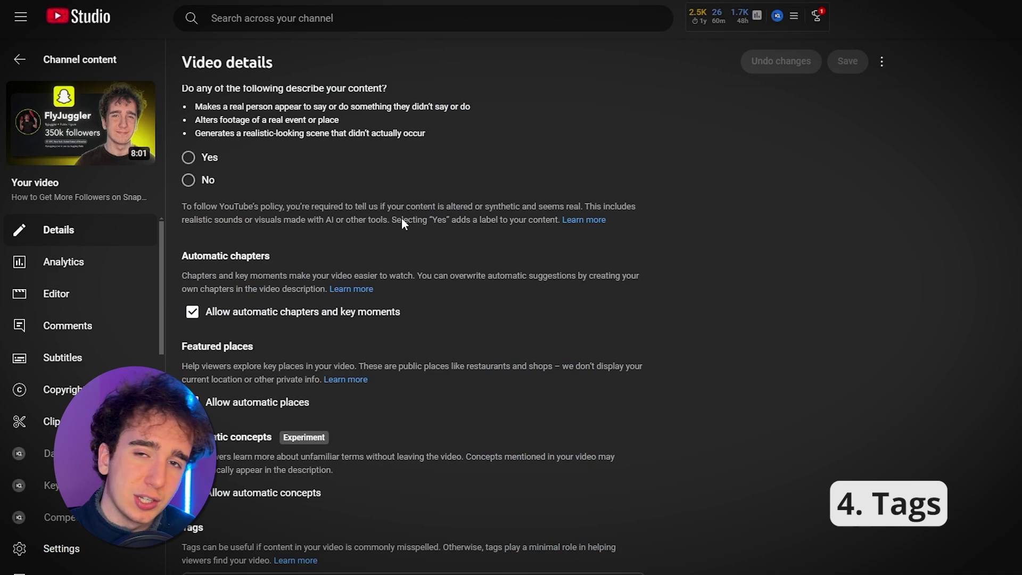
scroll(398, 220, "up", 15)
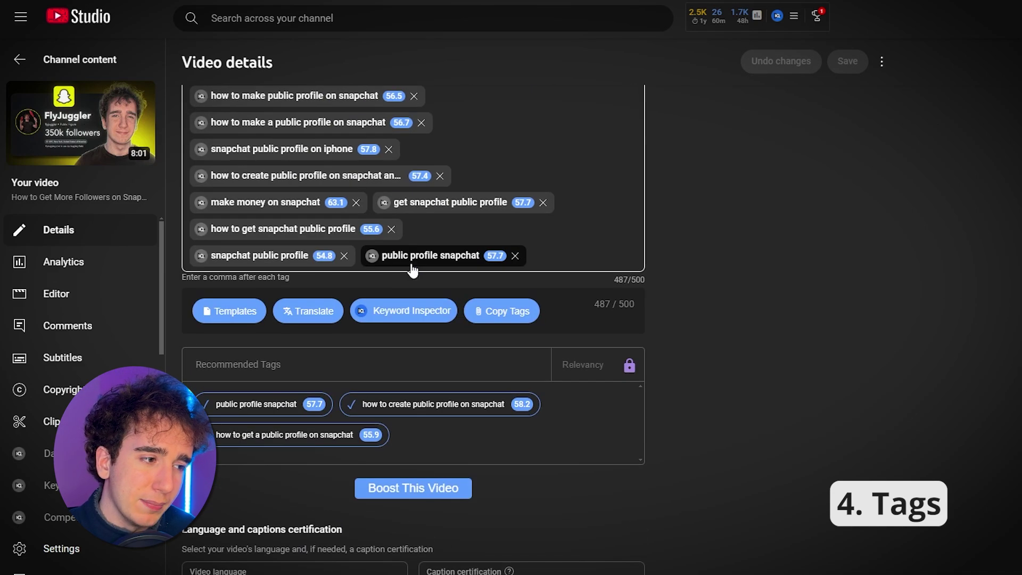
scroll(509, 298, "up", 20)
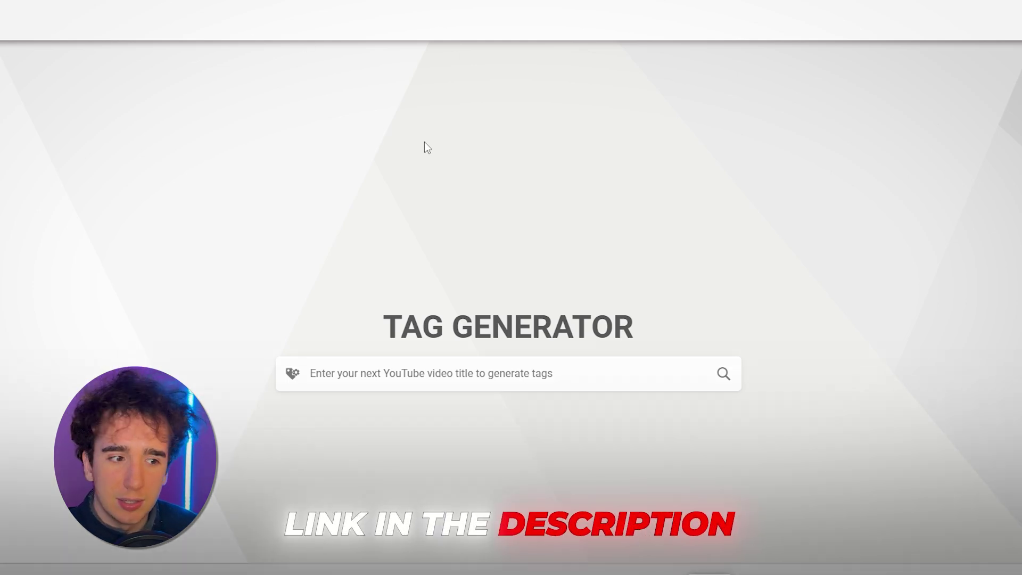
left_click(455, 367)
type("How to Get More Followers on Snapchat Public Profile (2025)")
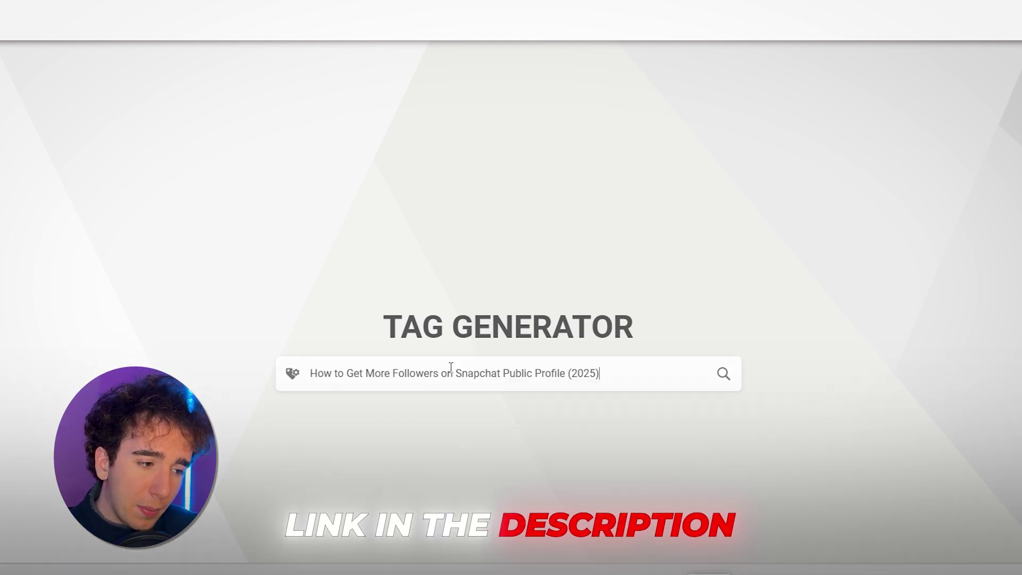
key("Return")
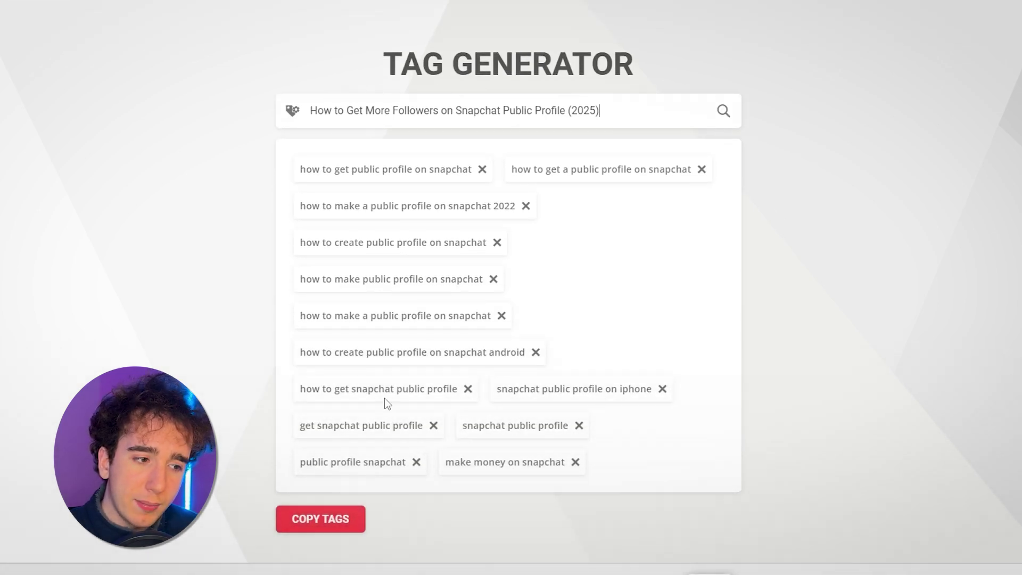
left_click(341, 524)
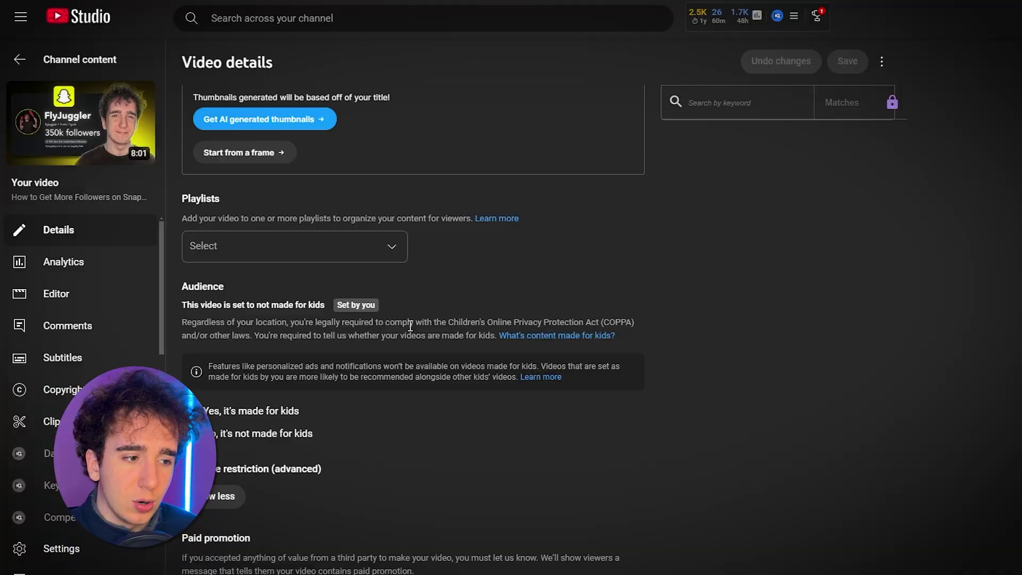
Back in YouTube Studio, paste the copied tags into the empty Tags field of the Snapchat Public Profile video
scroll(410, 326, "down", 15)
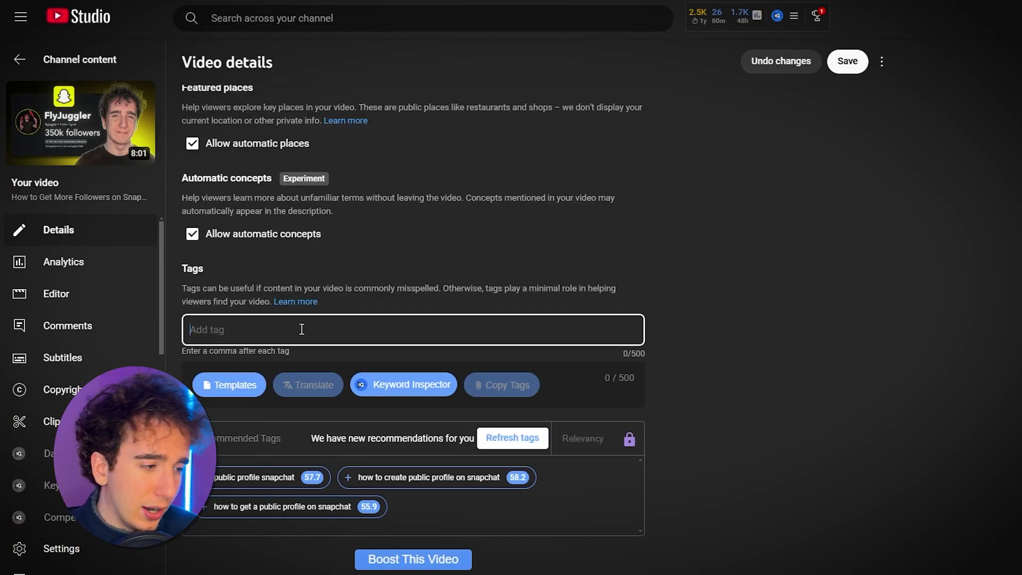
key("ctrl+v")
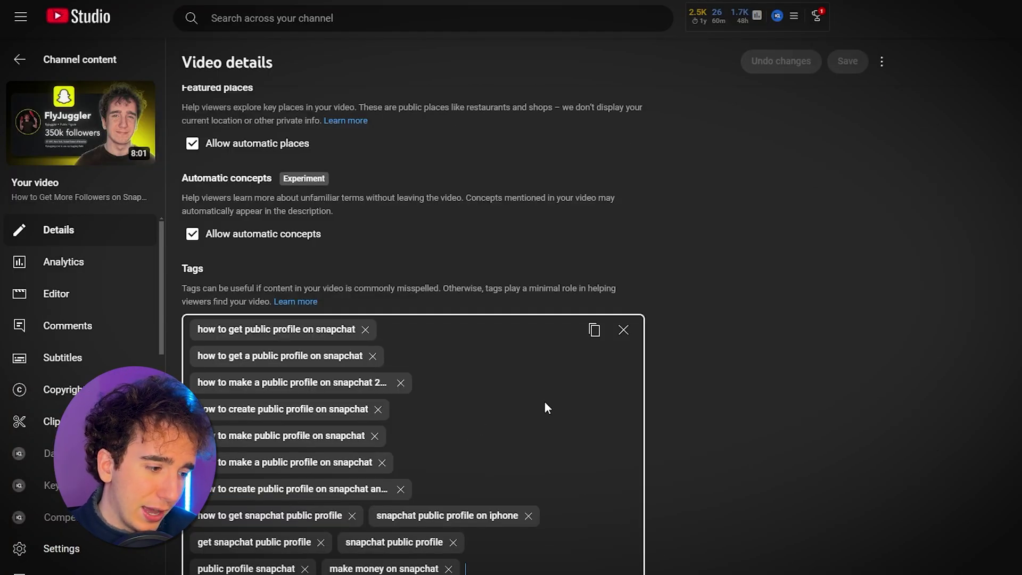